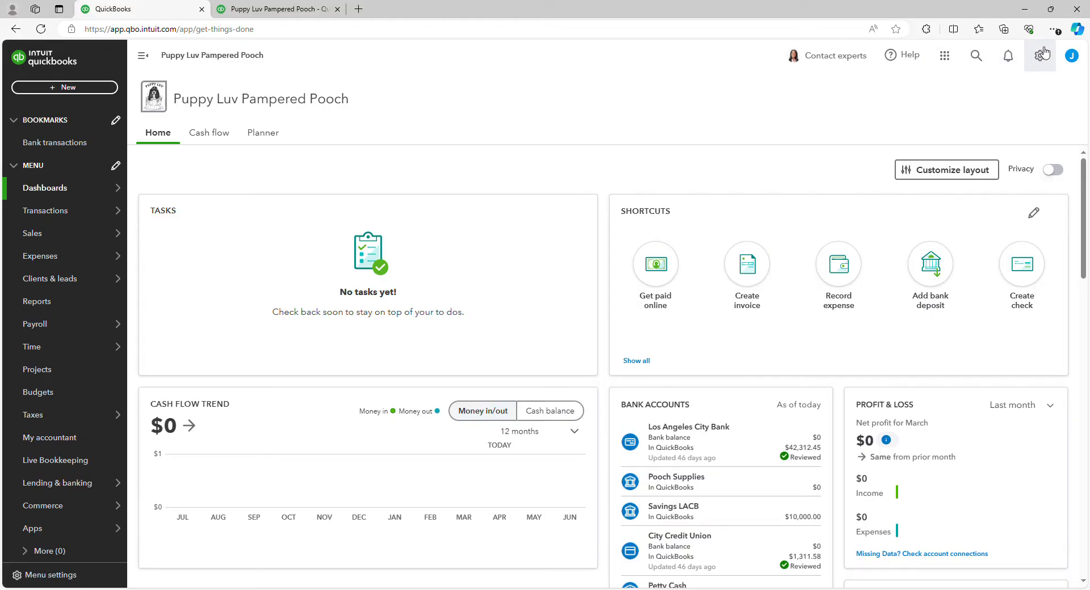
Step: Open the Chart of accounts and start creating a new account
{"action": "left_click", "coordinate": [1041, 54]}
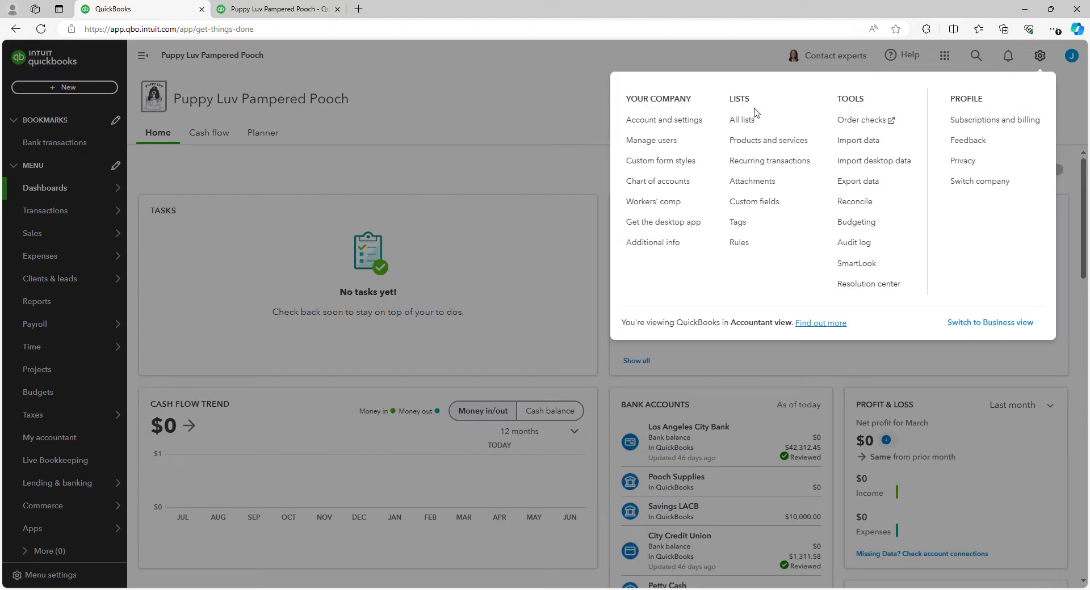
{"action": "left_click", "coordinate": [660, 186]}
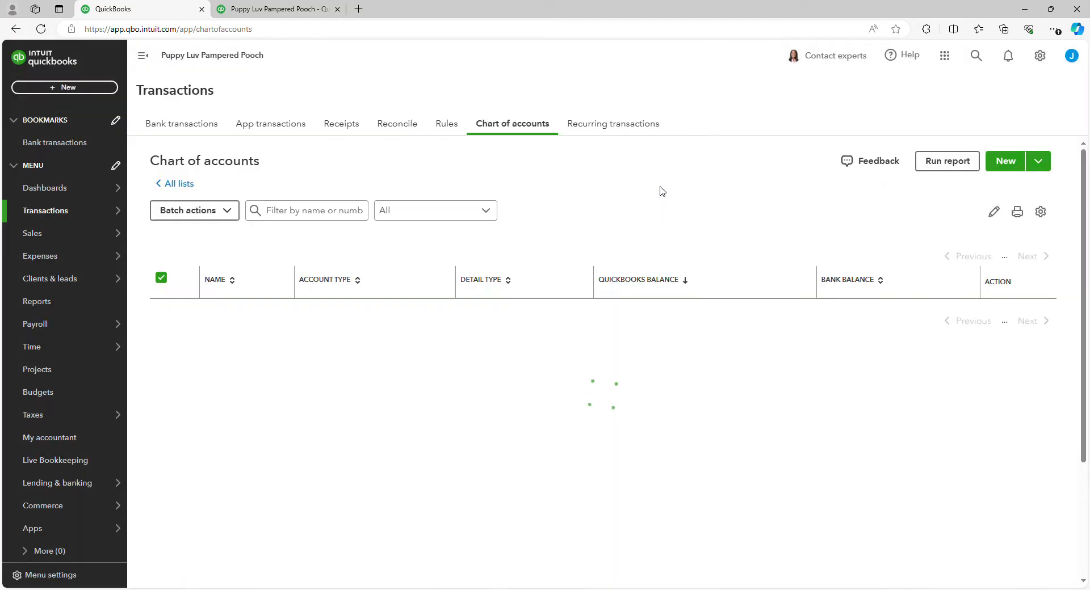
{"action": "left_click", "coordinate": [1005, 161]}
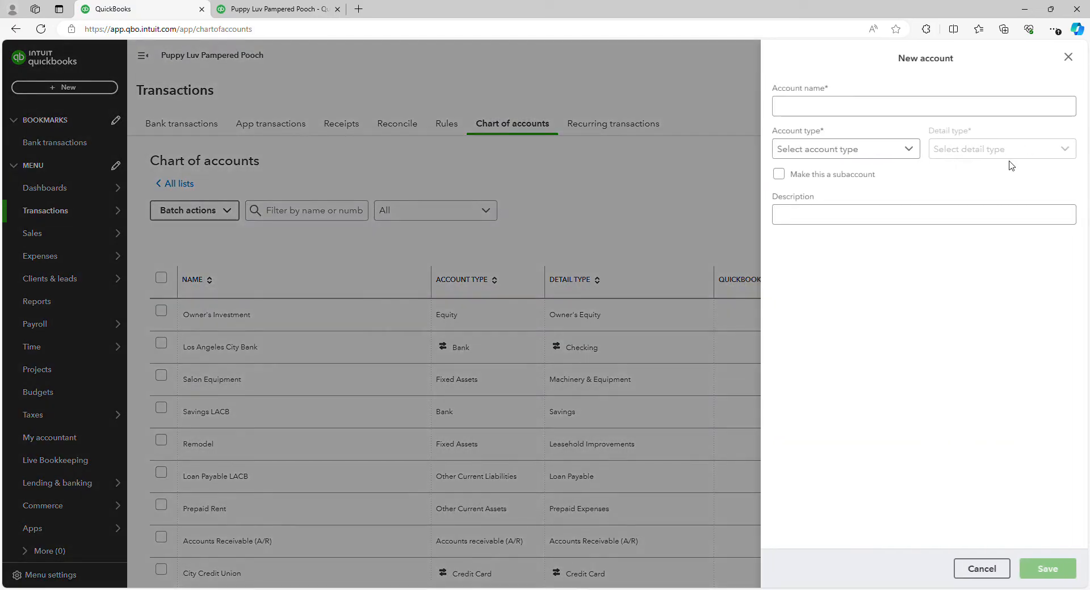
Step: Name the new account Depreciation and set its account type to Other Expense
{"action": "left_click", "coordinate": [935, 108]}
{"action": "type", "text": "D"}
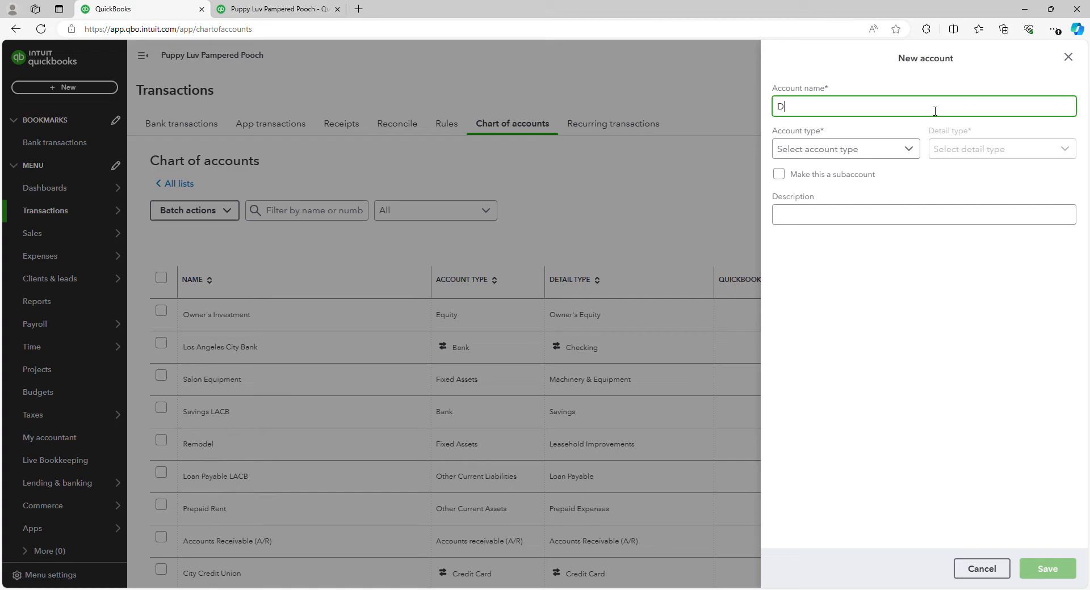
{"action": "type", "text": "epreciation"}
{"action": "left_click", "coordinate": [896, 163]}
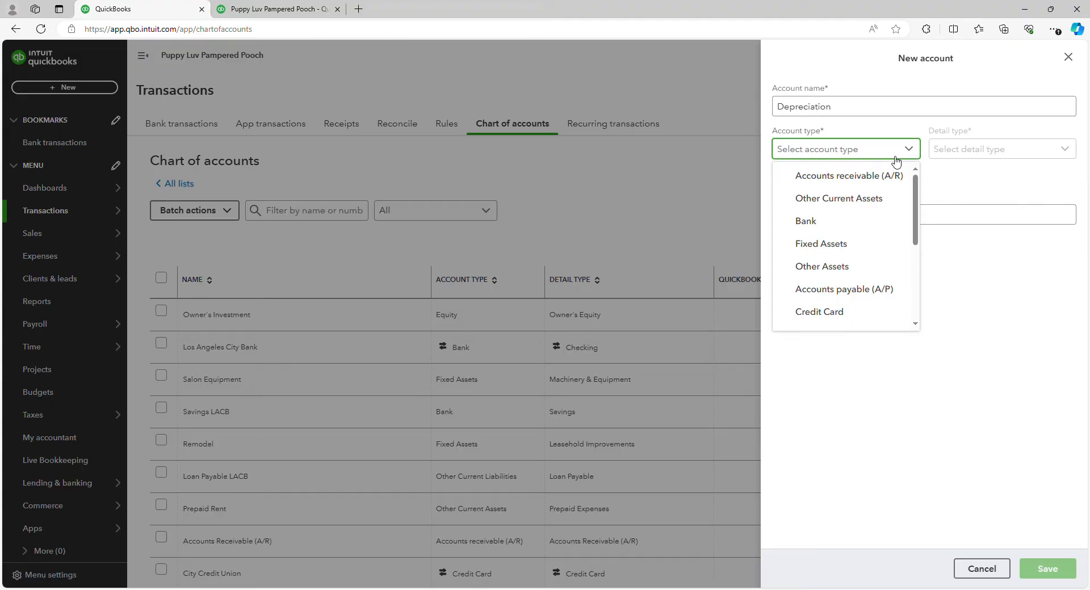
{"action": "key", "text": "Down"}
{"action": "scroll", "coordinate": [849, 294], "scroll_direction": "down", "scroll_amount": 3}
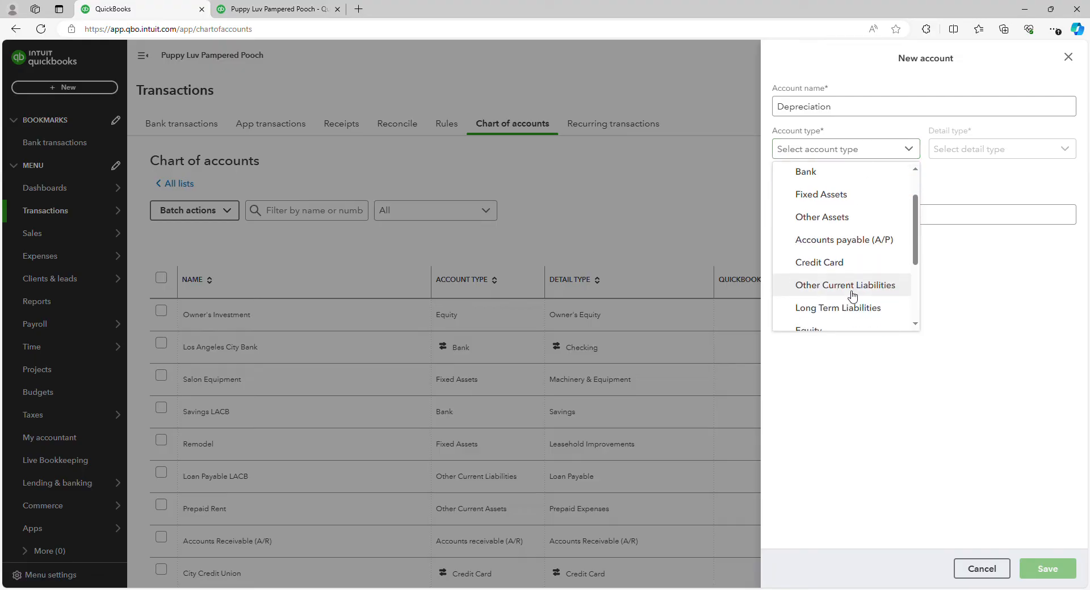
{"action": "left_click", "coordinate": [854, 318]}
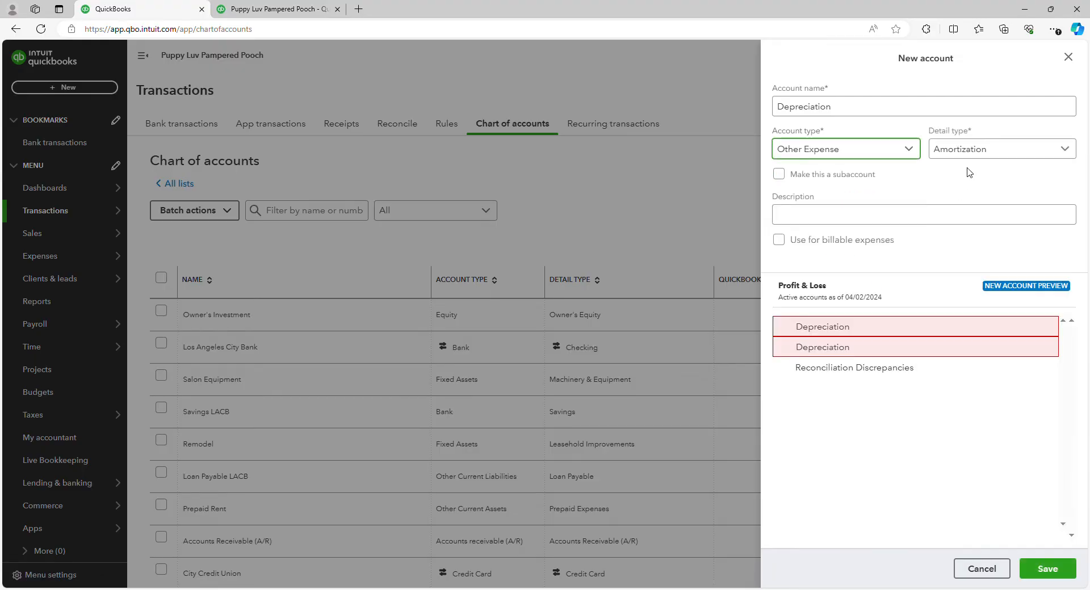
Step: Set the detail type to Depreciation and enter Depreciation as the description
{"action": "left_click", "coordinate": [981, 155]}
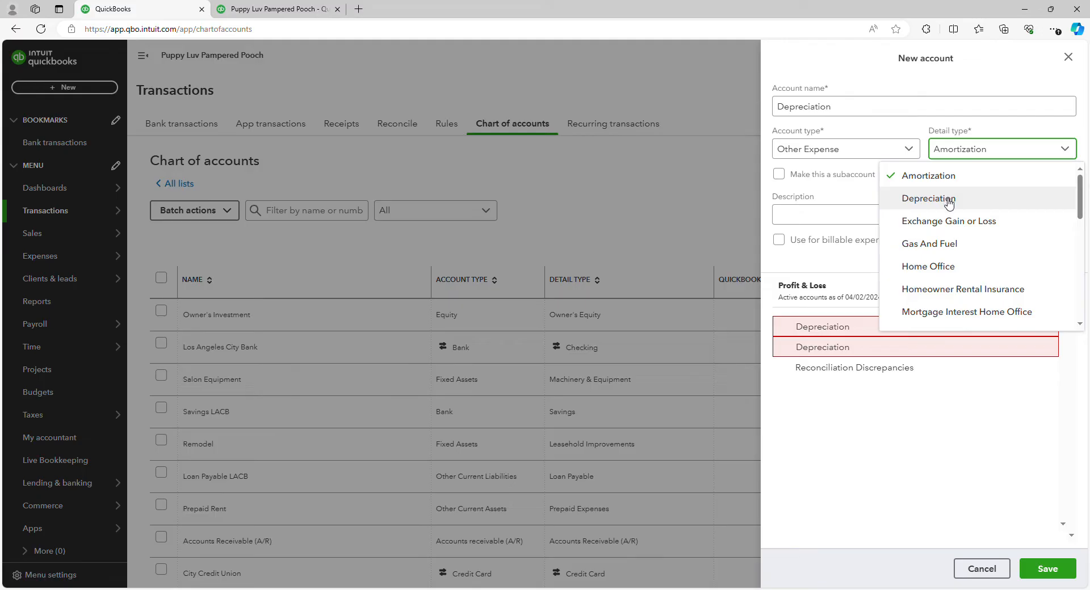
{"action": "left_click", "coordinate": [948, 201]}
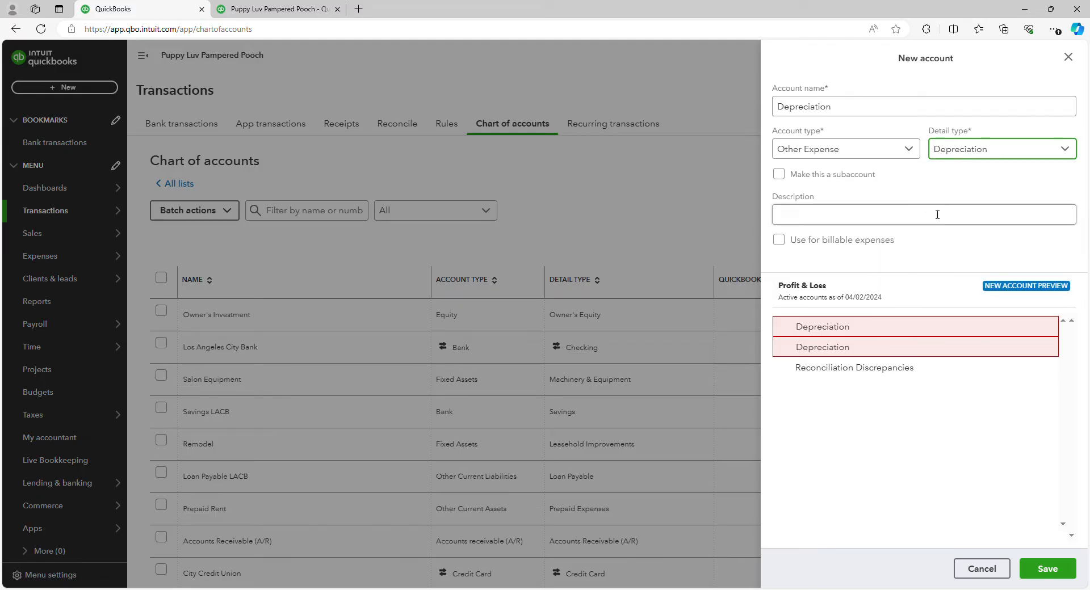
{"action": "left_click", "coordinate": [930, 222]}
{"action": "type", "text": "Dep"}
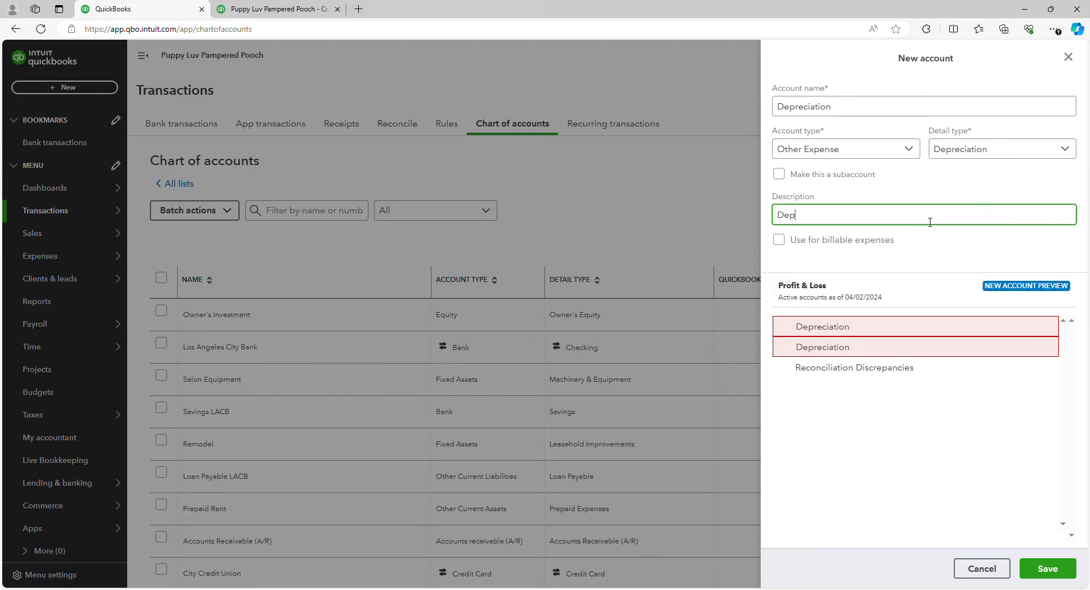
{"action": "type", "text": "reciation"}
{"action": "left_click", "coordinate": [932, 266]}
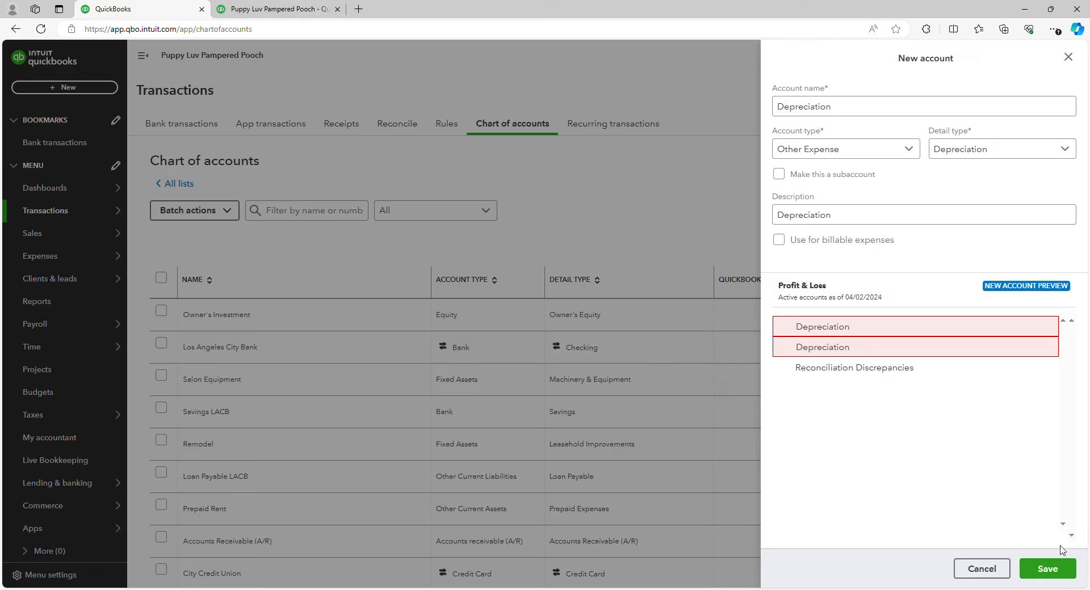
Step: Rename the account to Accumulated Depreciation and change its account type to Fixed Assets
{"action": "double_click", "coordinate": [836, 107]}
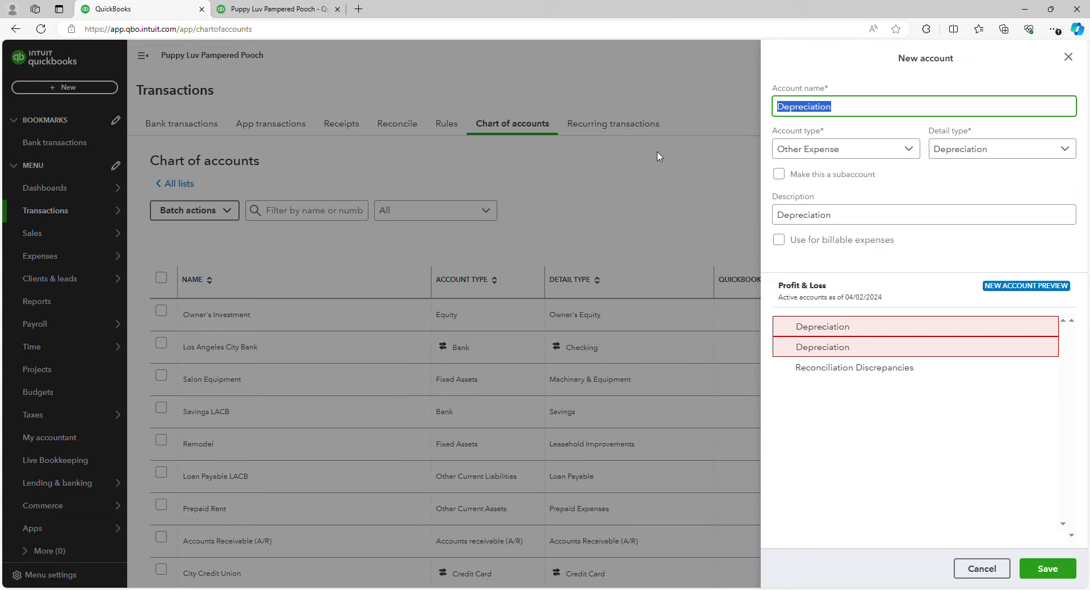
{"action": "type", "text": "Accumulated Depr"}
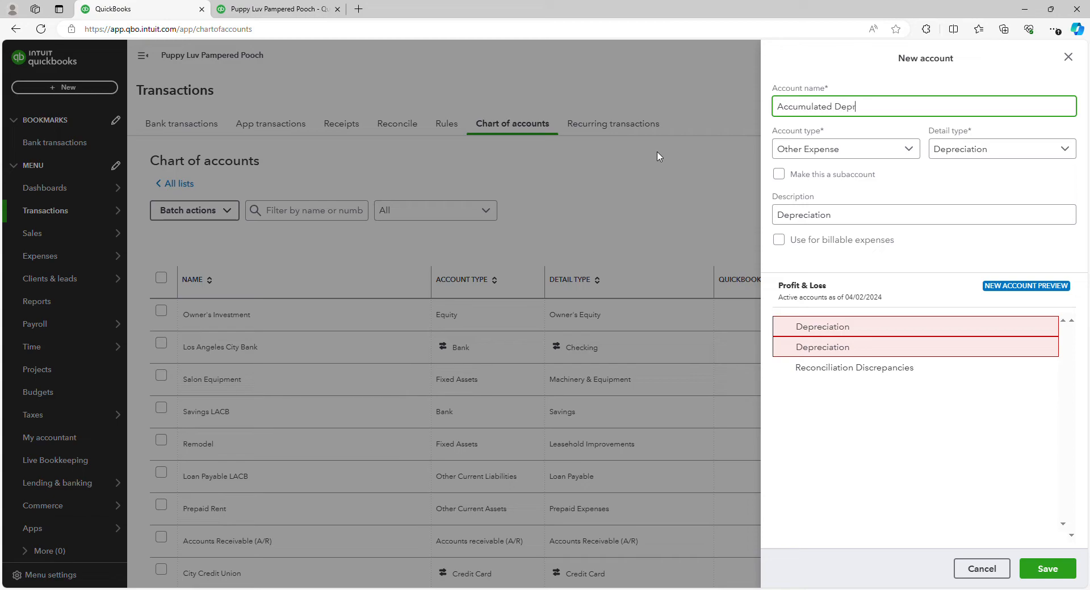
{"action": "type", "text": "eciation"}
{"action": "left_click", "coordinate": [849, 153]}
{"action": "scroll", "coordinate": [856, 238], "scroll_direction": "up", "scroll_amount": 3}
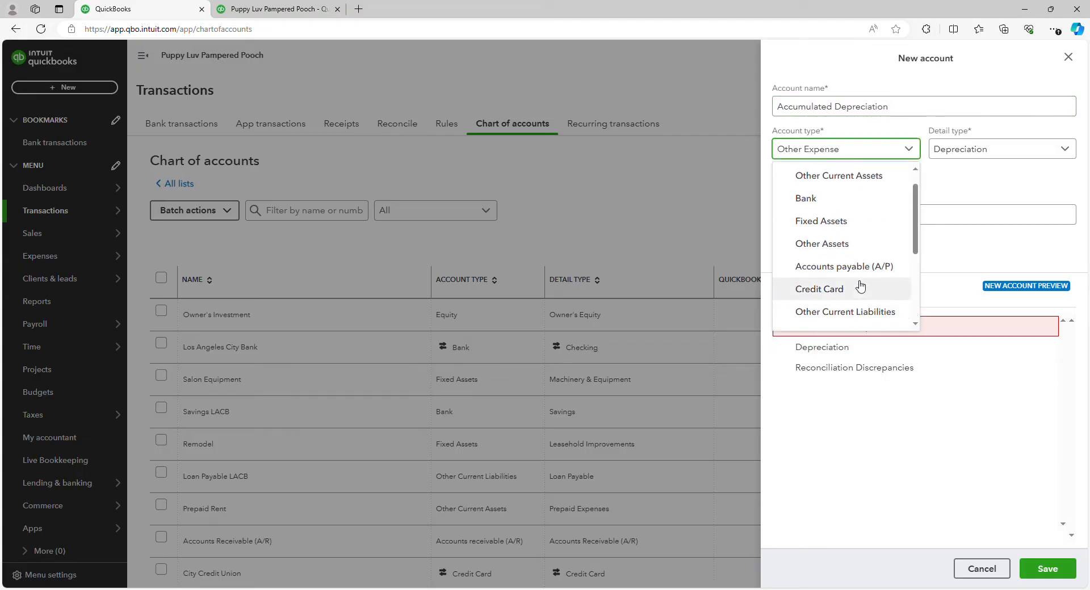
{"action": "scroll", "coordinate": [861, 287], "scroll_direction": "up", "scroll_amount": 1}
{"action": "left_click", "coordinate": [833, 244]}
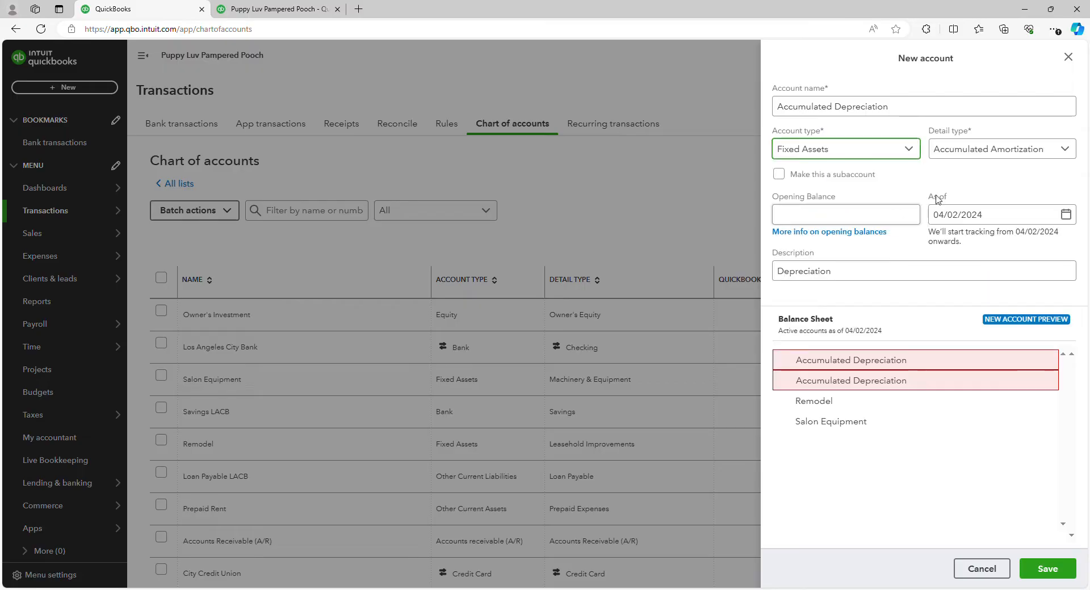
Step: Set the detail type to Accumulated Depreciation
{"action": "left_click", "coordinate": [990, 150]}
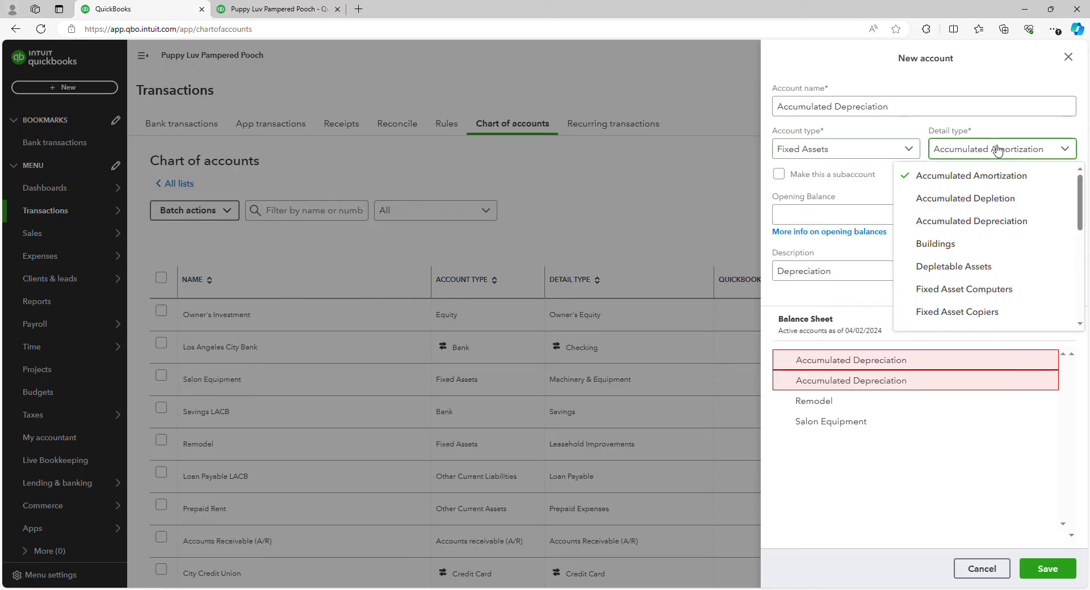
{"action": "left_click", "coordinate": [990, 221]}
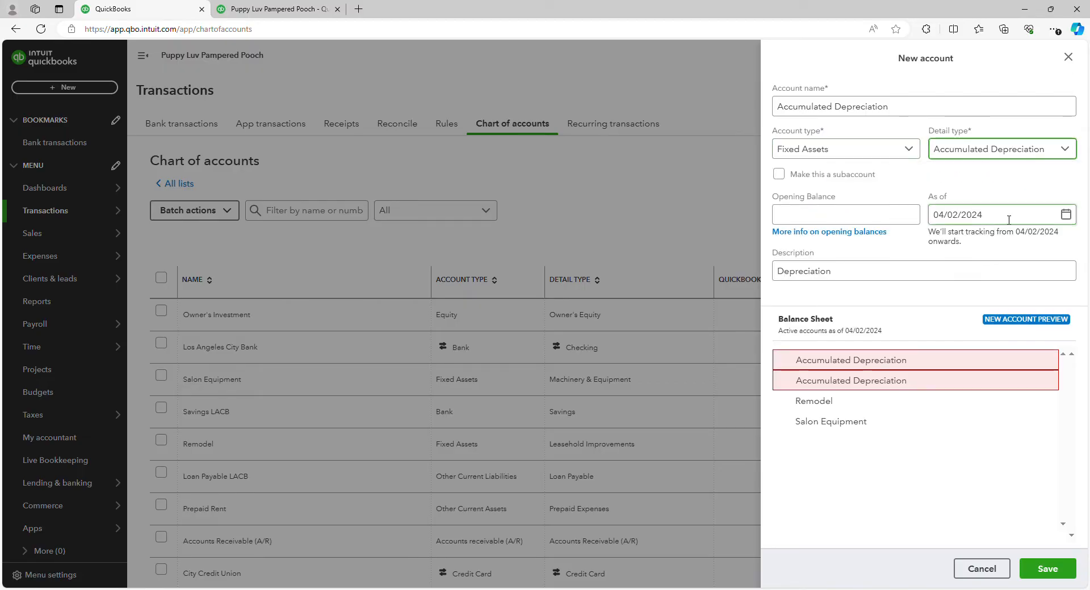
{"action": "left_click_drag", "start_coordinate": [1008, 221], "coordinate": [949, 226]}
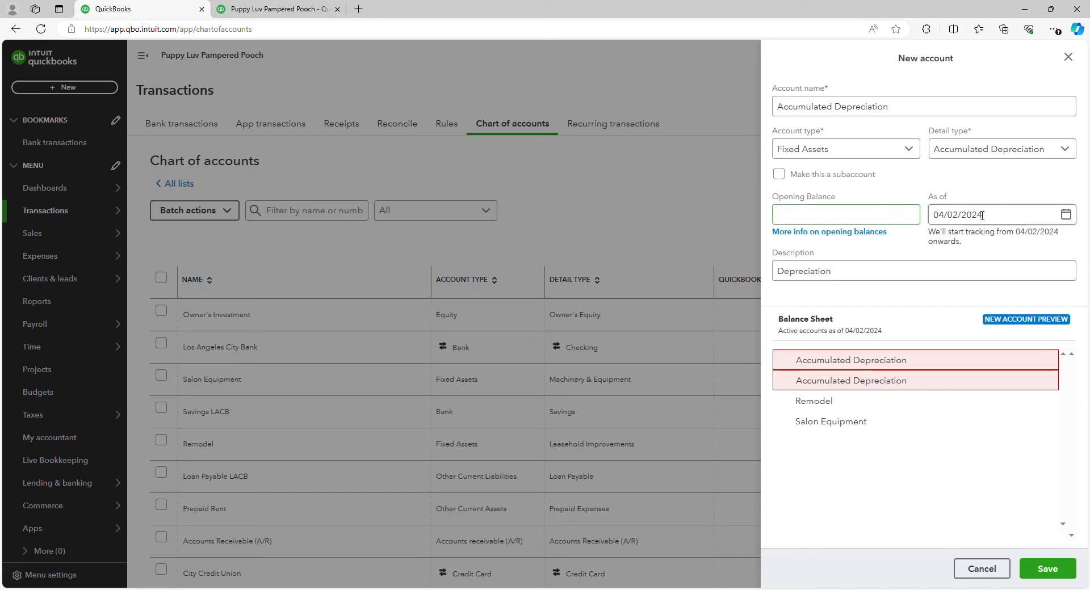
{"action": "left_click", "coordinate": [869, 222]}
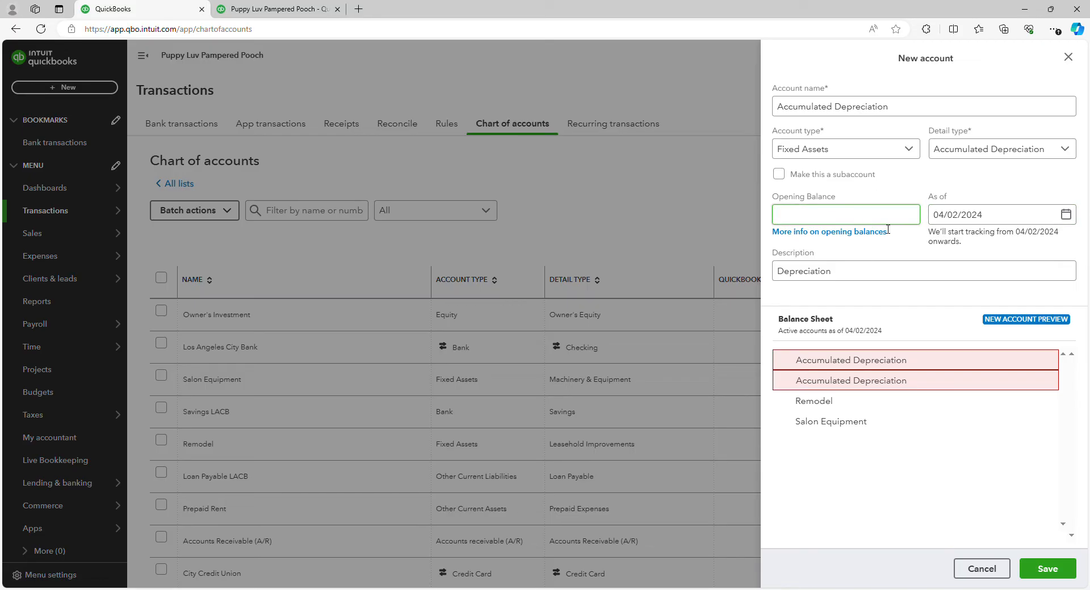
{"action": "left_click", "coordinate": [886, 275]}
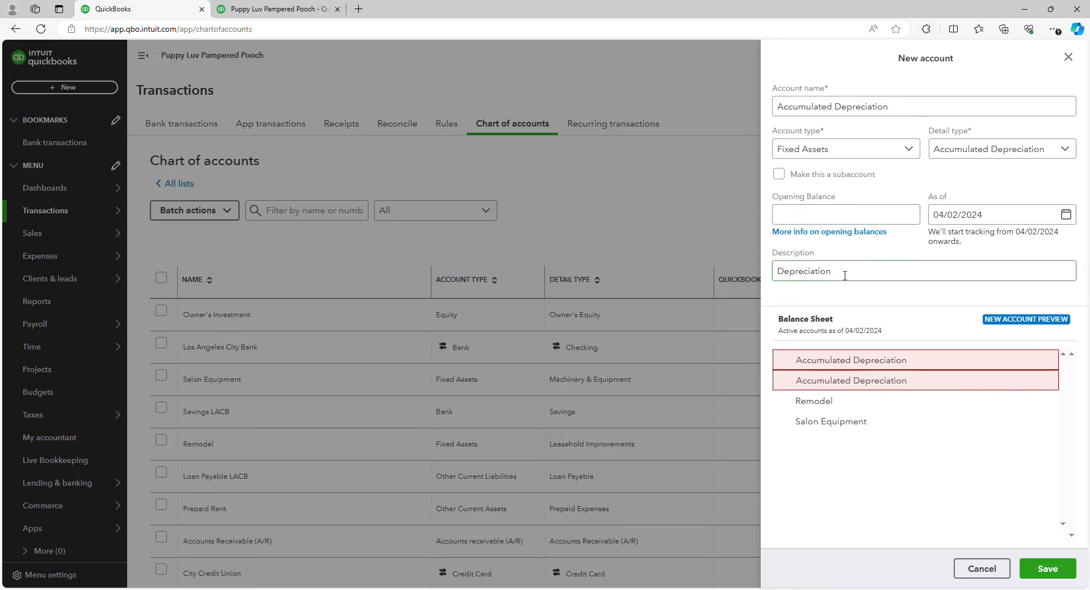
Step: Change the description to Accumulated Depreciation, then cancel the new account
{"action": "left_click", "coordinate": [780, 271]}
{"action": "type", "text": "A"}
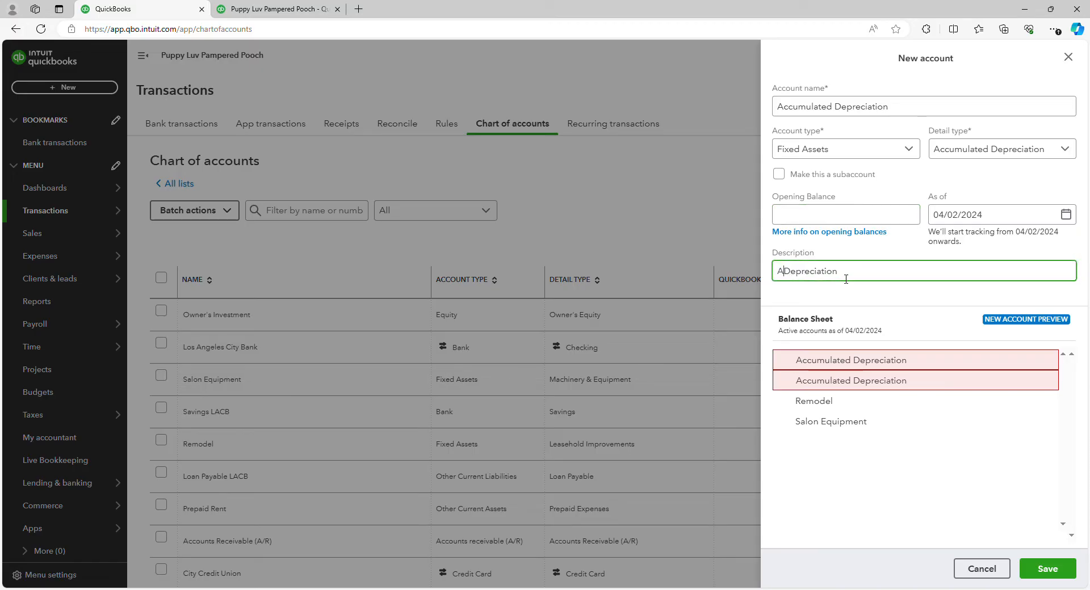
{"action": "type", "text": "ccumulated"}
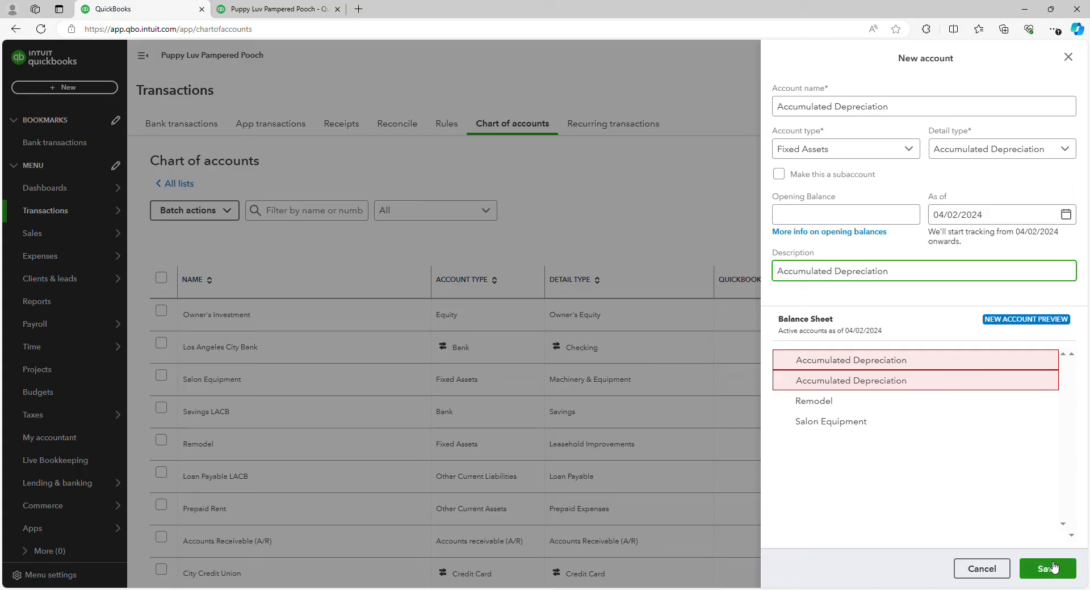
{"action": "left_click", "coordinate": [997, 571]}
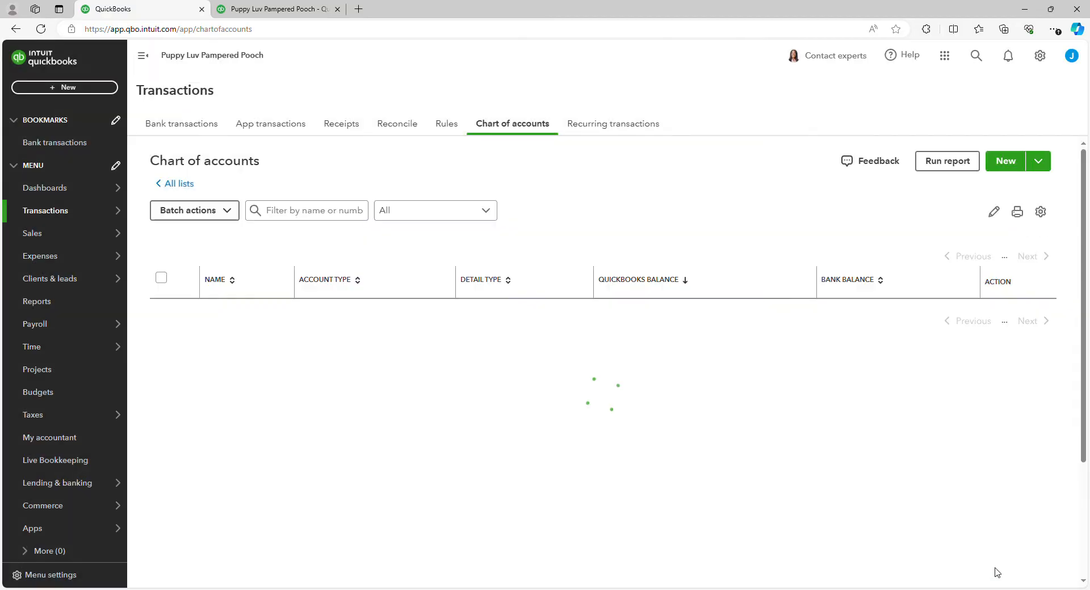
Step: Start a new journal entry and place the cursor in the first line's account field
{"action": "left_click", "coordinate": [46, 89]}
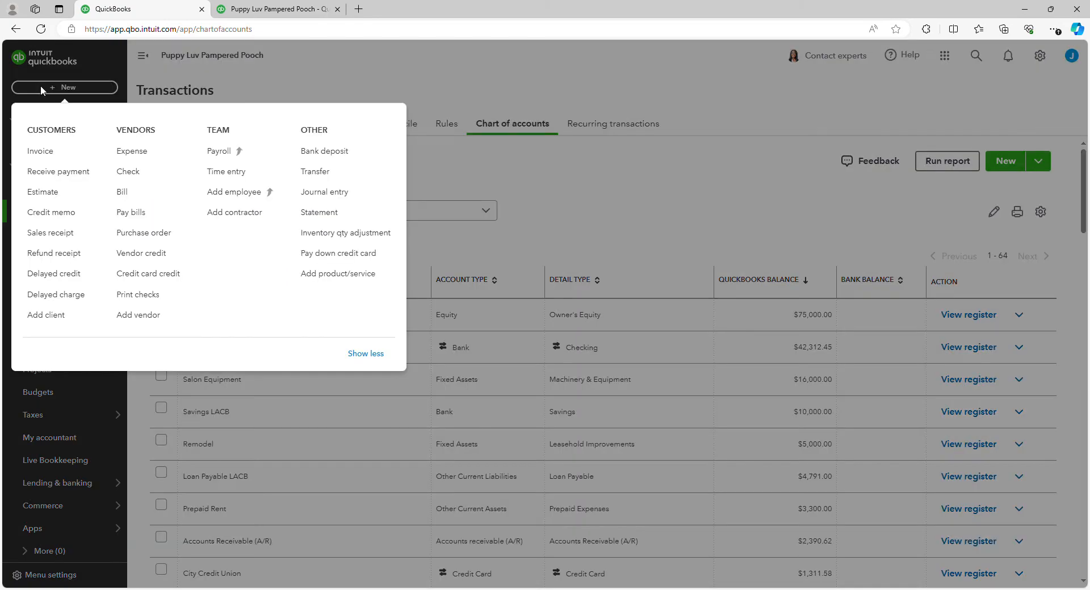
{"action": "left_click", "coordinate": [344, 202]}
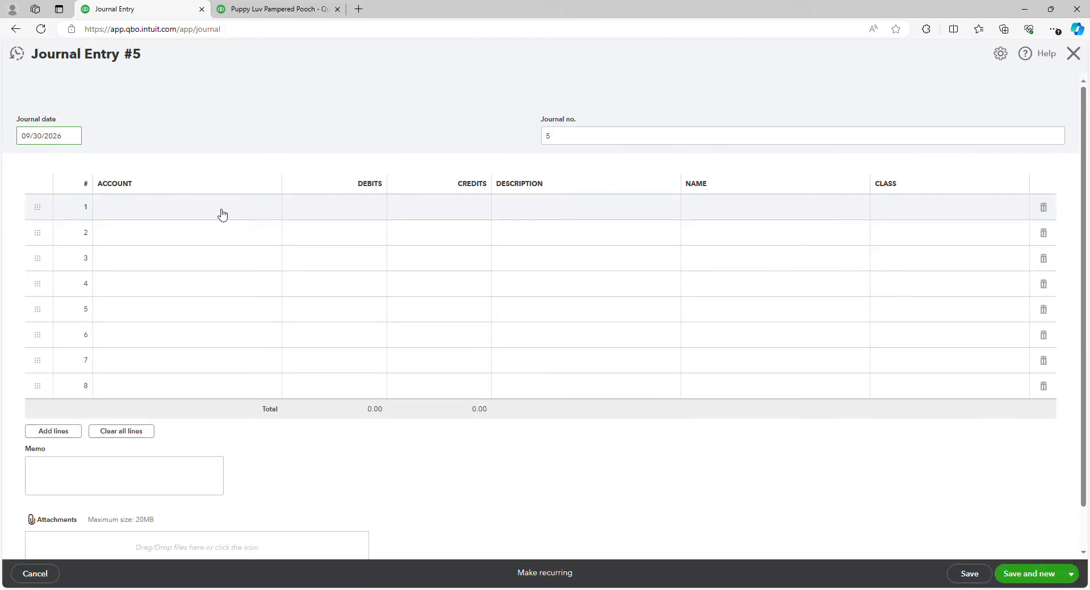
{"action": "left_click", "coordinate": [222, 214]}
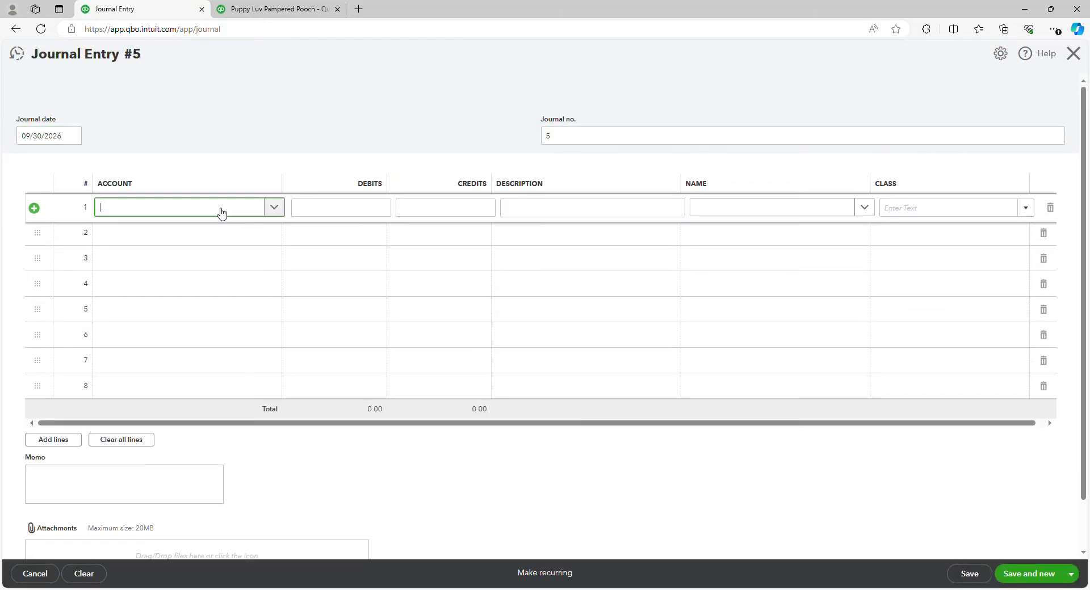
Step: Enter Depreciation in the first line's account field and choose to add it as a new account
{"action": "type", "text": "Dep"}
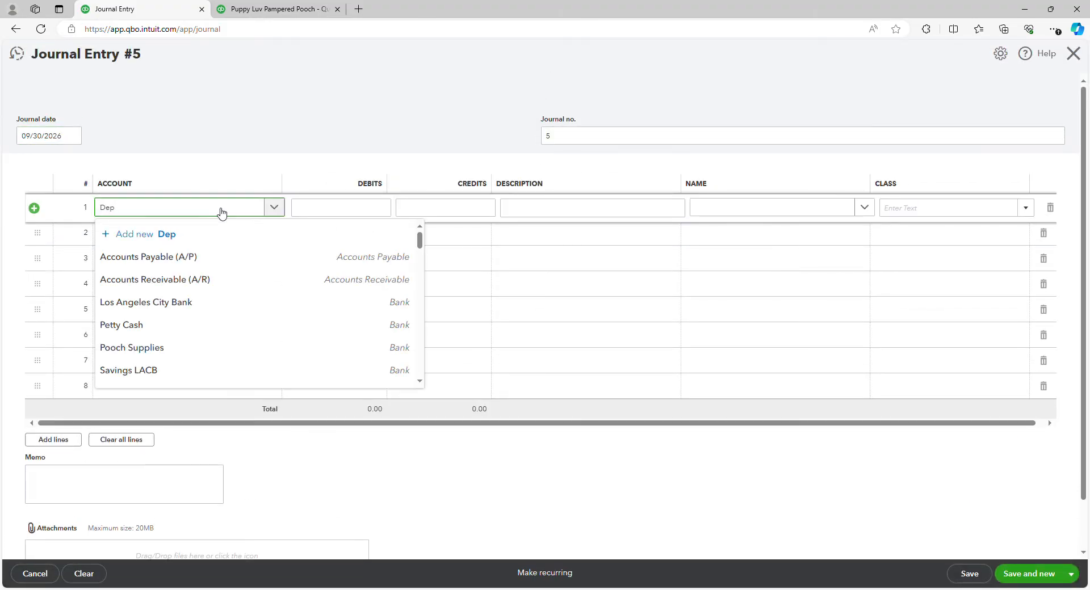
{"action": "type", "text": "re"}
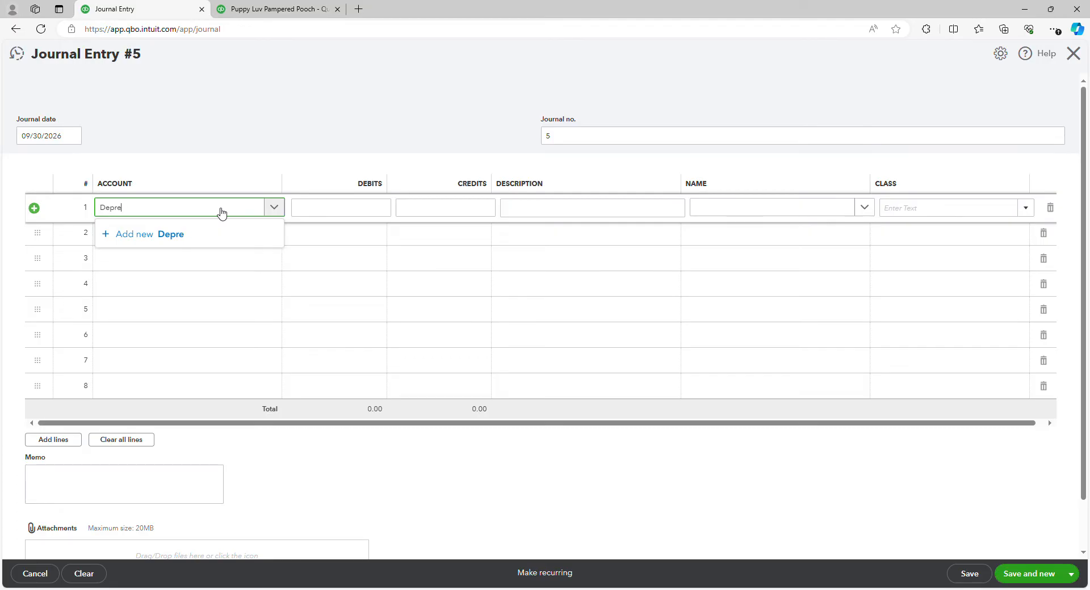
{"action": "type", "text": "icia"}
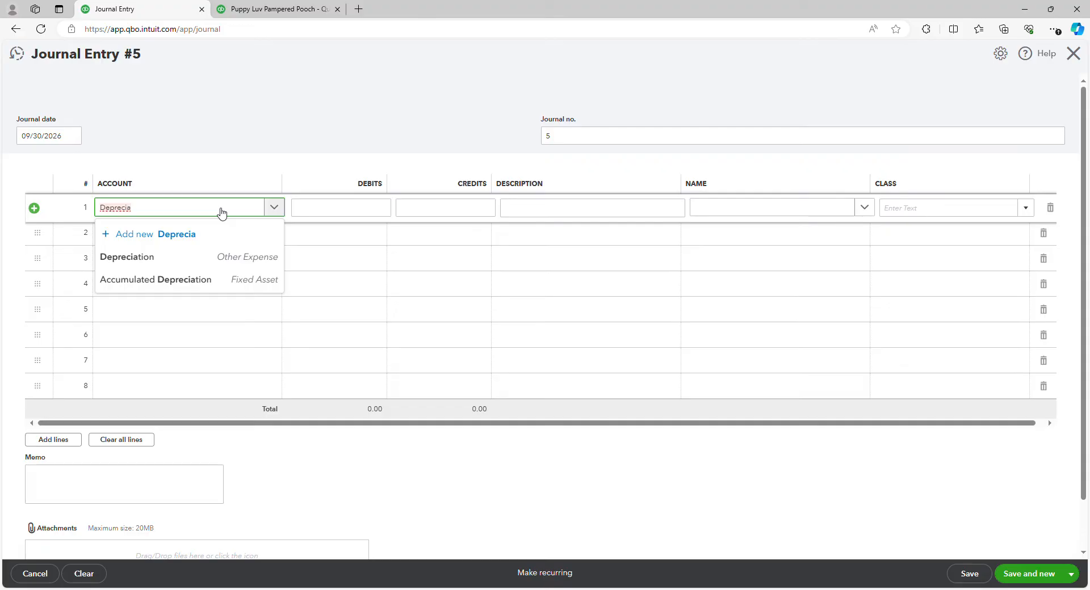
{"action": "type", "text": "ition"}
{"action": "left_click", "coordinate": [213, 241]}
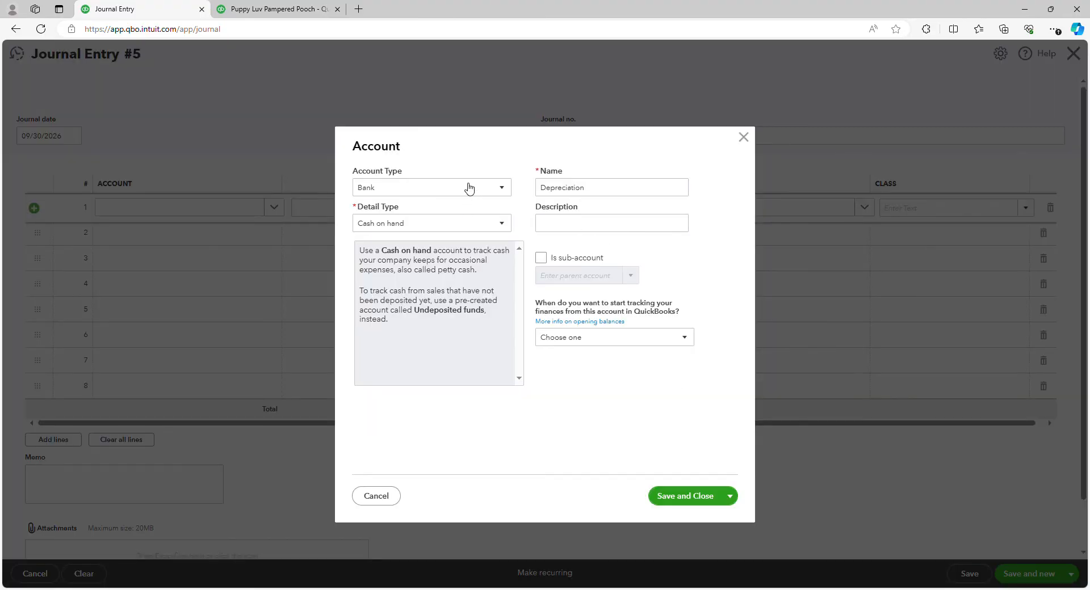
Step: Set the new account's type to Other Expense and its detail type to Depreciation
{"action": "left_click", "coordinate": [469, 188]}
{"action": "scroll", "coordinate": [422, 369], "scroll_direction": "down", "scroll_amount": 1}
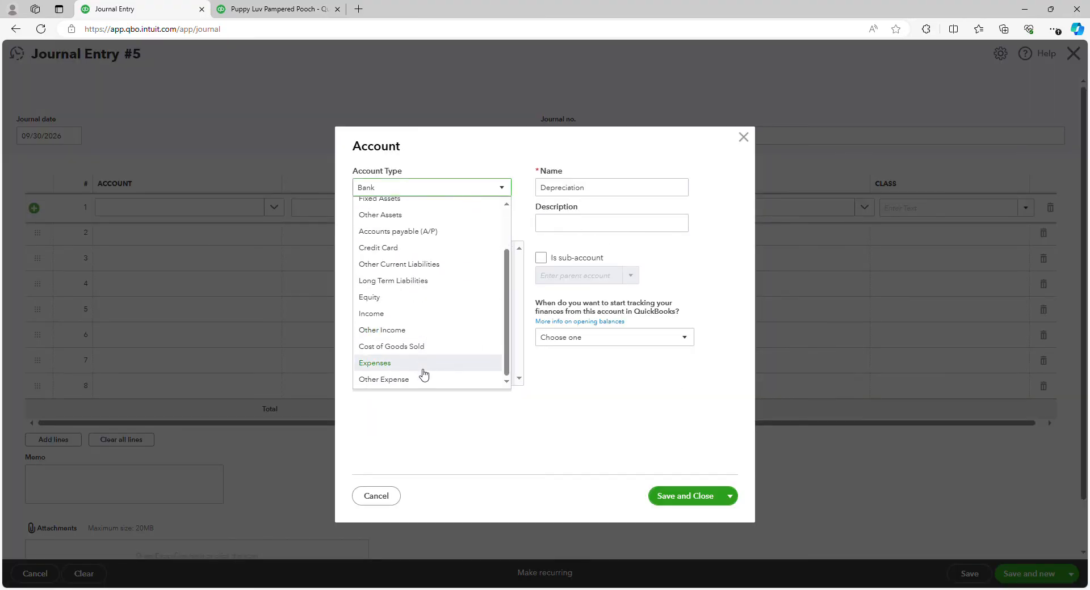
{"action": "left_click", "coordinate": [423, 385]}
{"action": "left_click", "coordinate": [477, 226]}
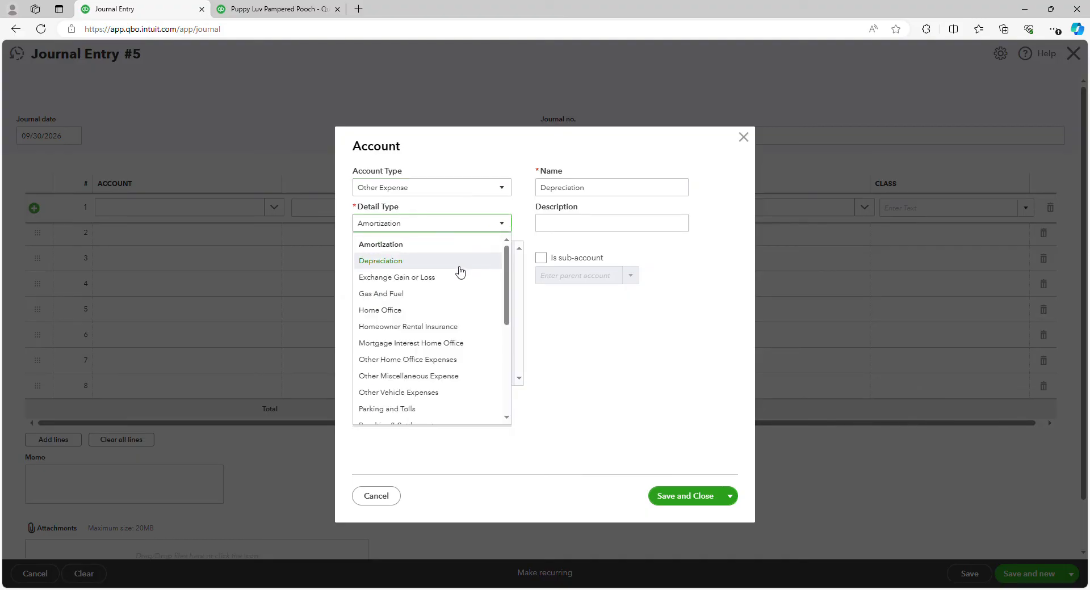
{"action": "left_click", "coordinate": [432, 265]}
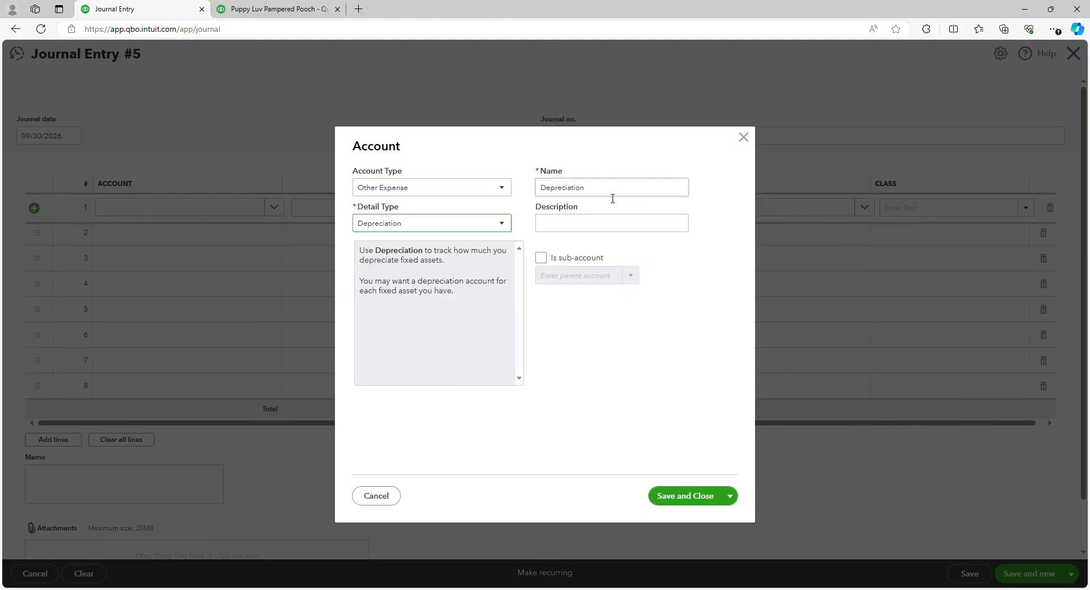
Step: Set the new account's description to Depreciation
{"action": "left_click", "coordinate": [607, 232]}
{"action": "type", "text": "Depri"}
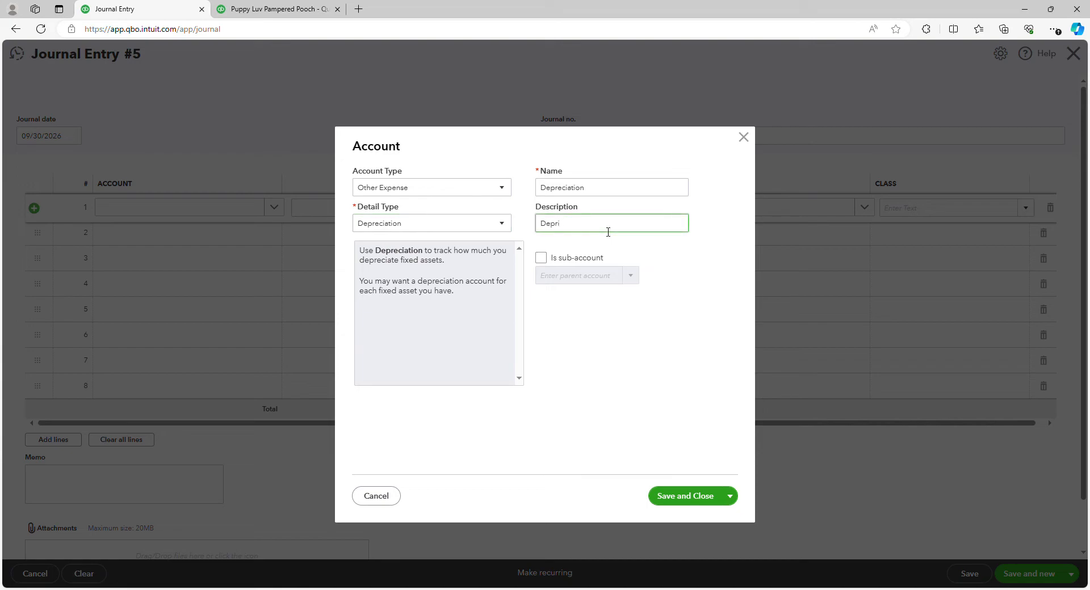
{"action": "key", "text": "BackSpace"}
{"action": "type", "text": "eciation"}
{"action": "left_click", "coordinate": [446, 191]}
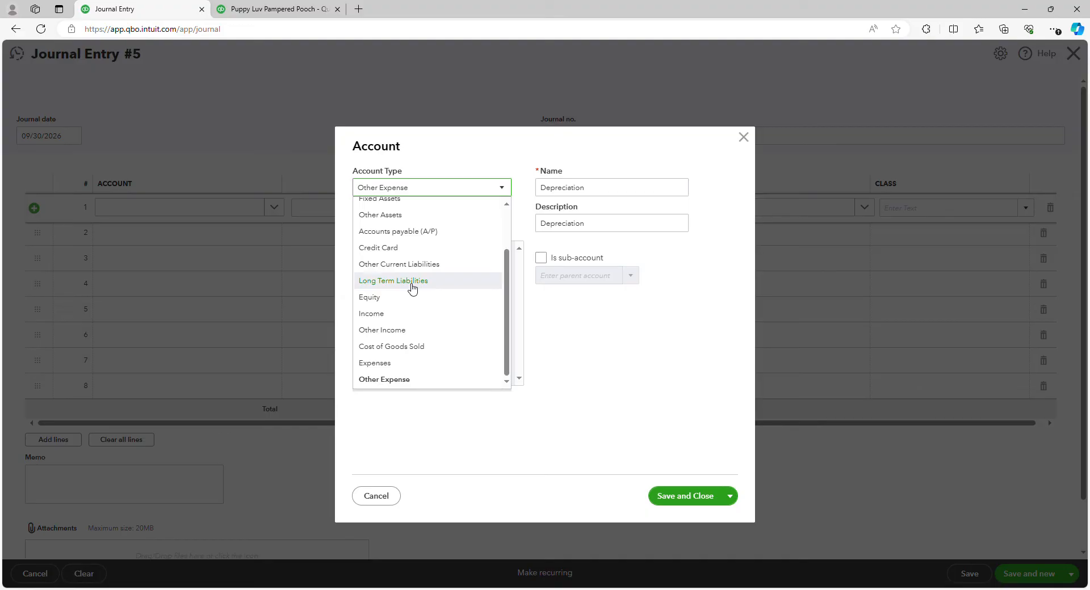
Step: Change the new account's type to Fixed Assets and its detail type to Accumulated Depreciation
{"action": "scroll", "coordinate": [413, 288], "scroll_direction": "up", "scroll_amount": 1}
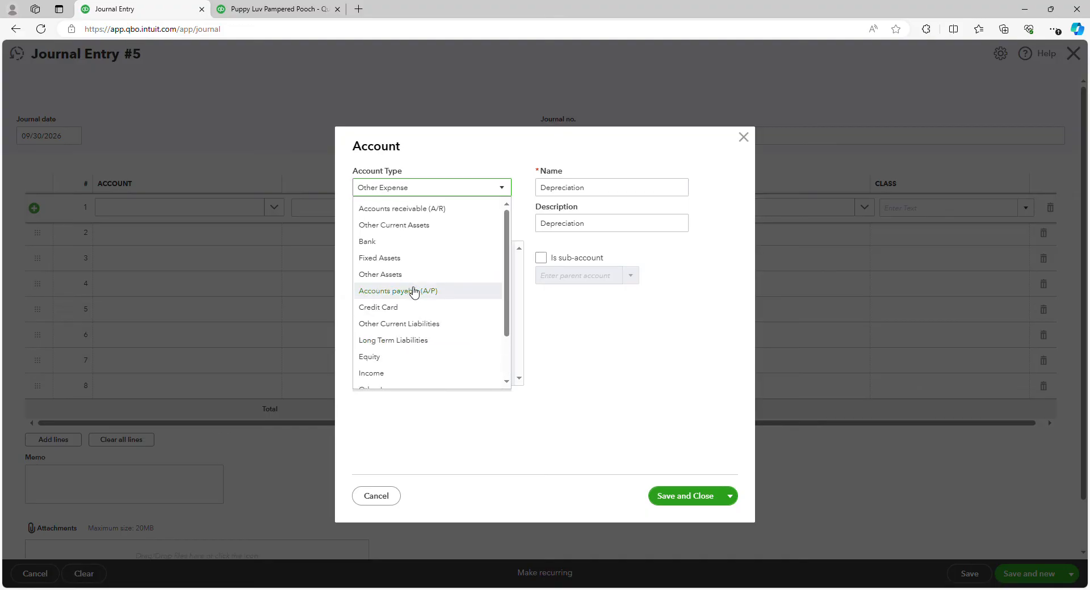
{"action": "left_click", "coordinate": [419, 260]}
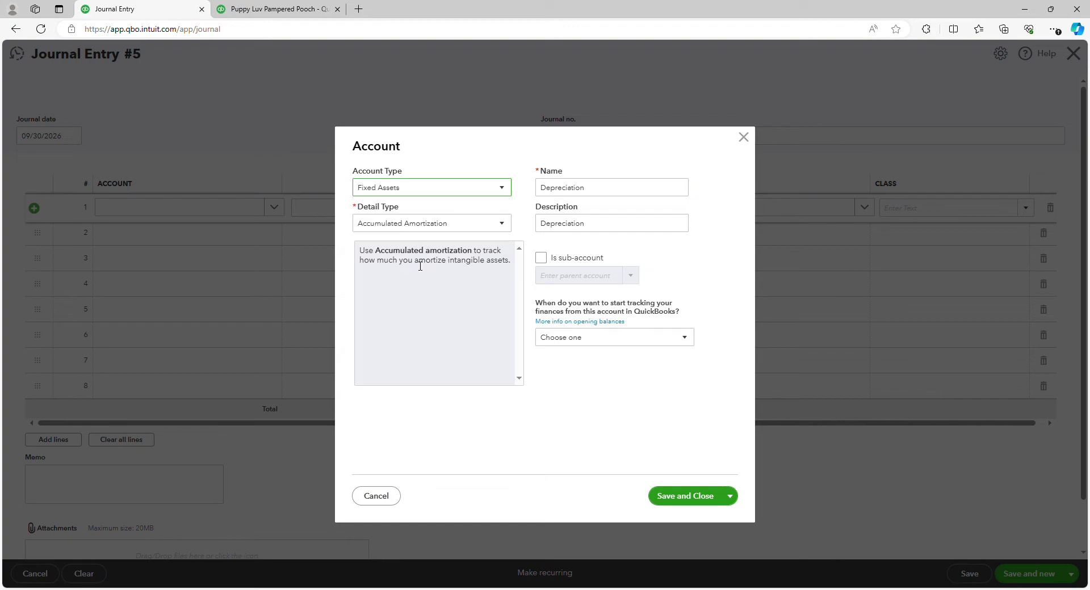
{"action": "left_click", "coordinate": [432, 225]}
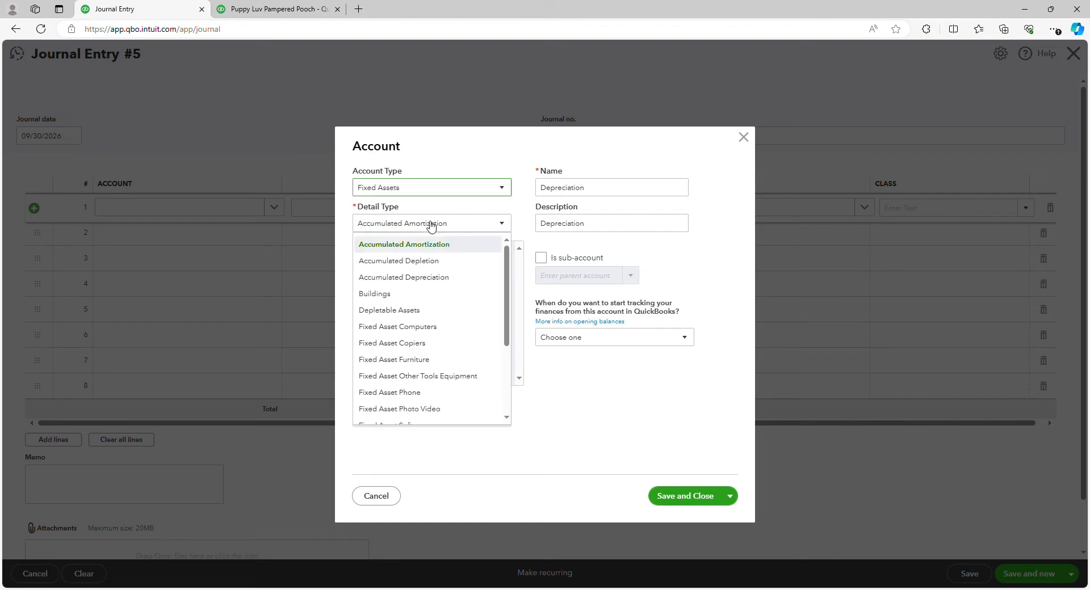
{"action": "left_click", "coordinate": [442, 278]}
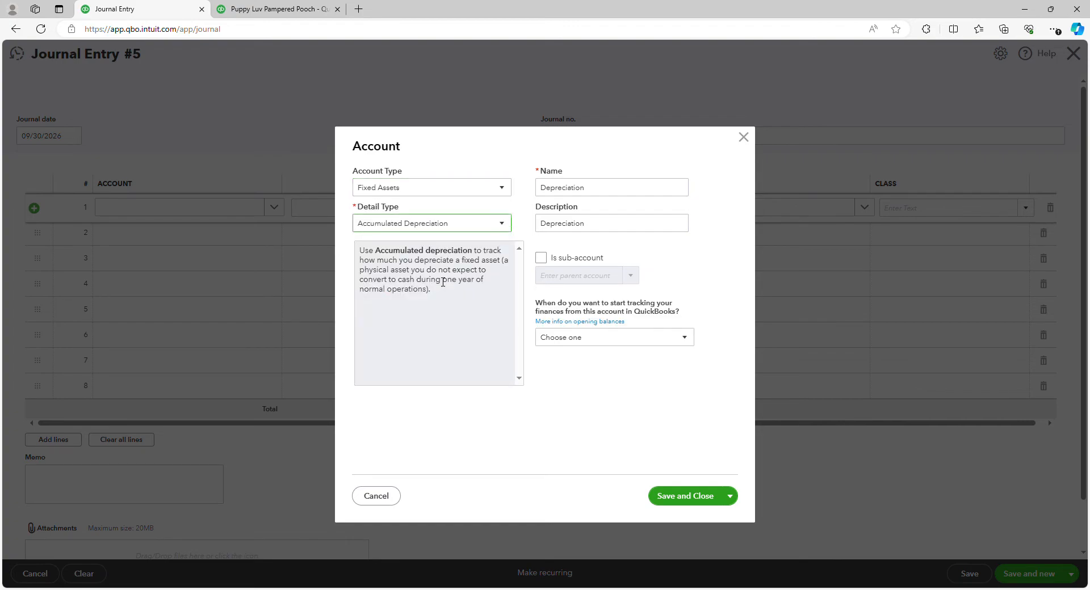
Step: Rename the account and its description to Accumulated Depreciation and close the account dialog
{"action": "double_click", "coordinate": [553, 187]}
{"action": "key", "text": "Home"}
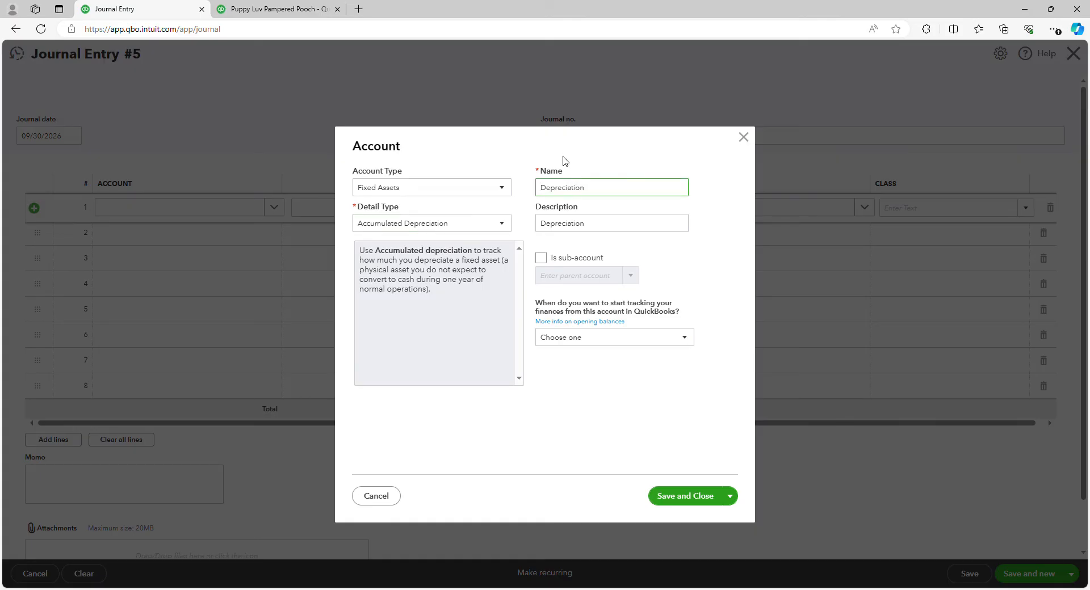
{"action": "type", "text": "Accumulated"}
{"action": "double_click", "coordinate": [544, 226]}
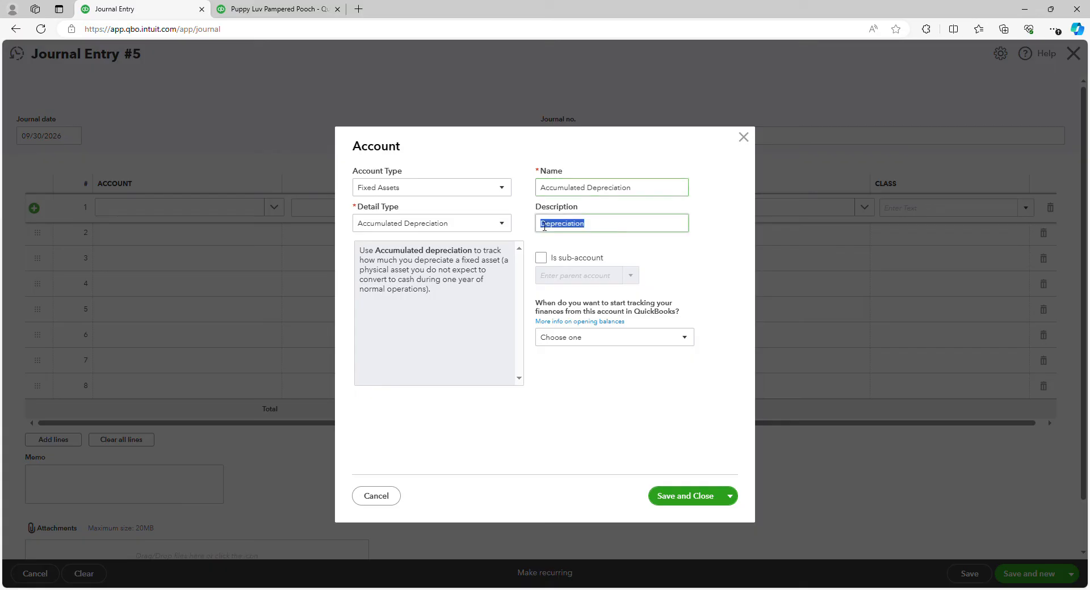
{"action": "key", "text": "Home"}
{"action": "type", "text": "ACc"}
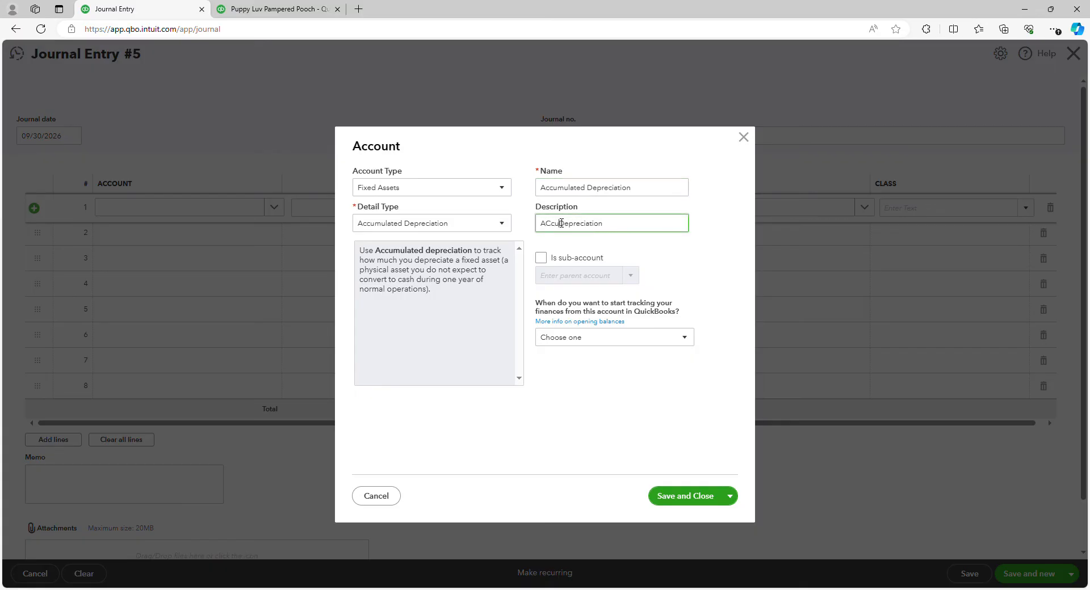
{"action": "key", "text": "BackSpace"}
{"action": "key", "text": "BackSpace"}
{"action": "type", "text": "ccumulated"}
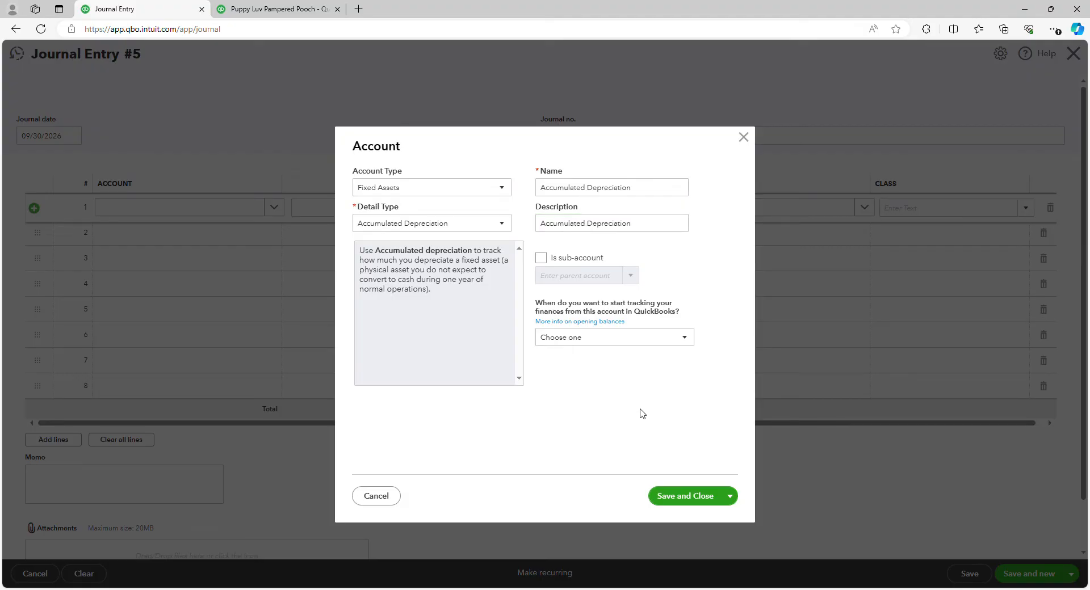
{"action": "left_click", "coordinate": [363, 498]}
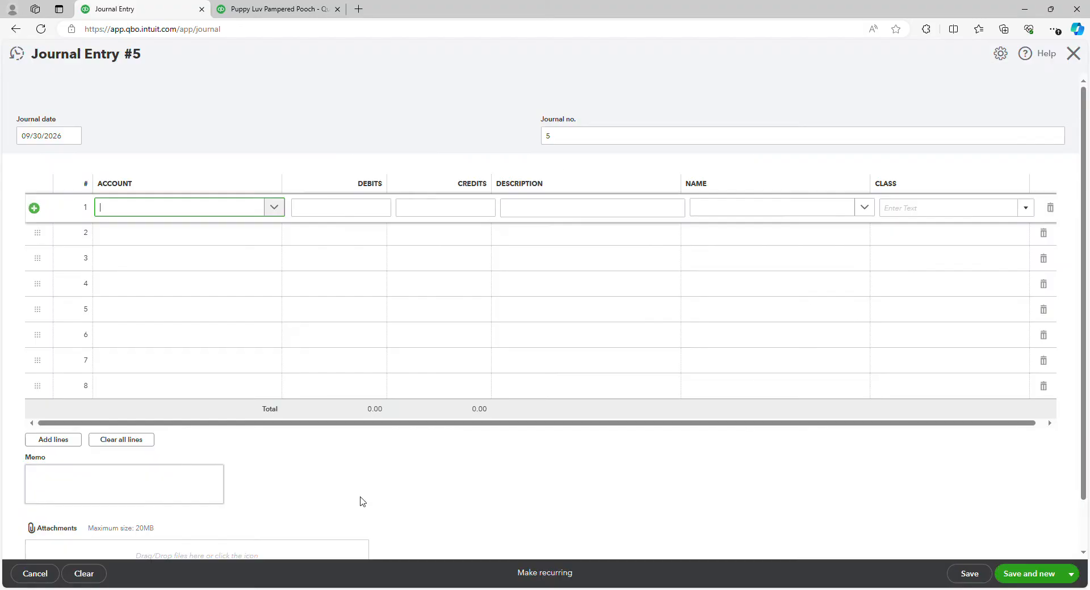
Step: Set the first line's account to Depreciation with a debit of 266.67
{"action": "type", "text": "de"}
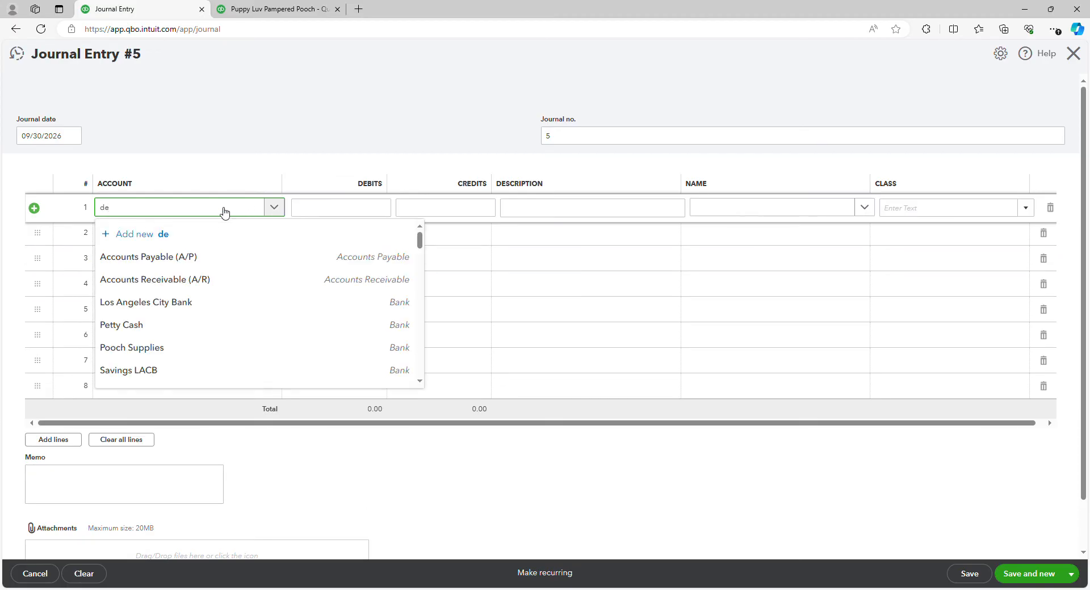
{"action": "type", "text": "pr"}
{"action": "left_click", "coordinate": [179, 254]}
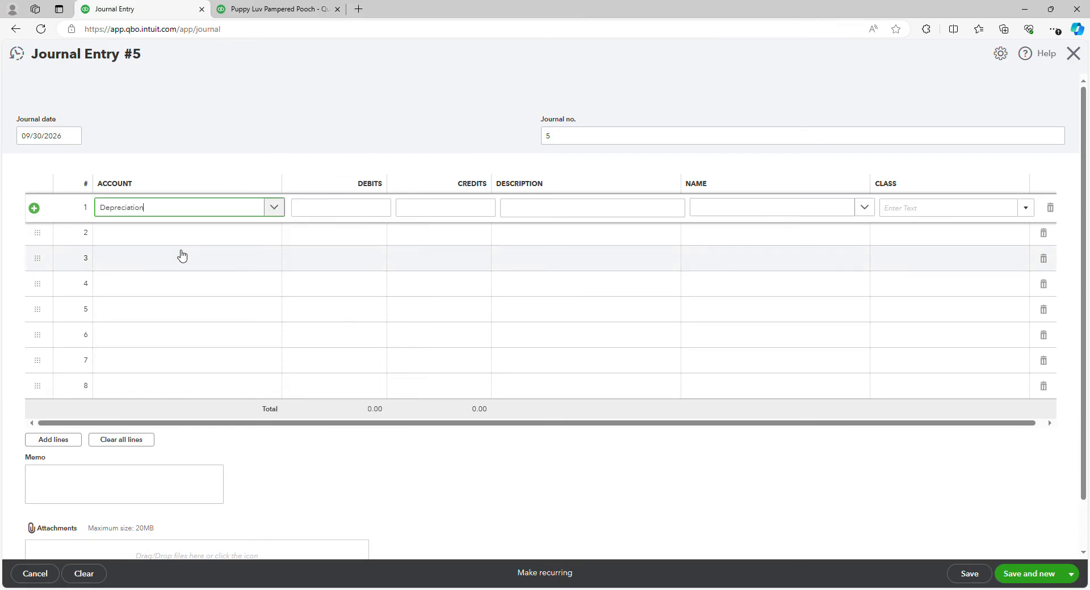
{"action": "left_click", "coordinate": [380, 211]}
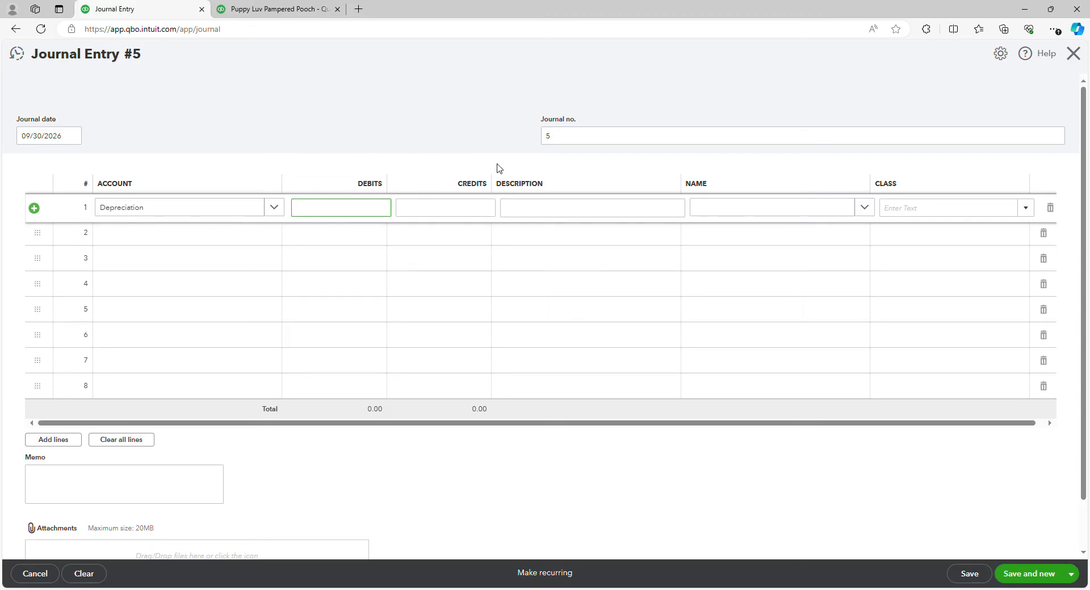
{"action": "type", "text": "266.67"}
{"action": "left_click", "coordinate": [384, 131]}
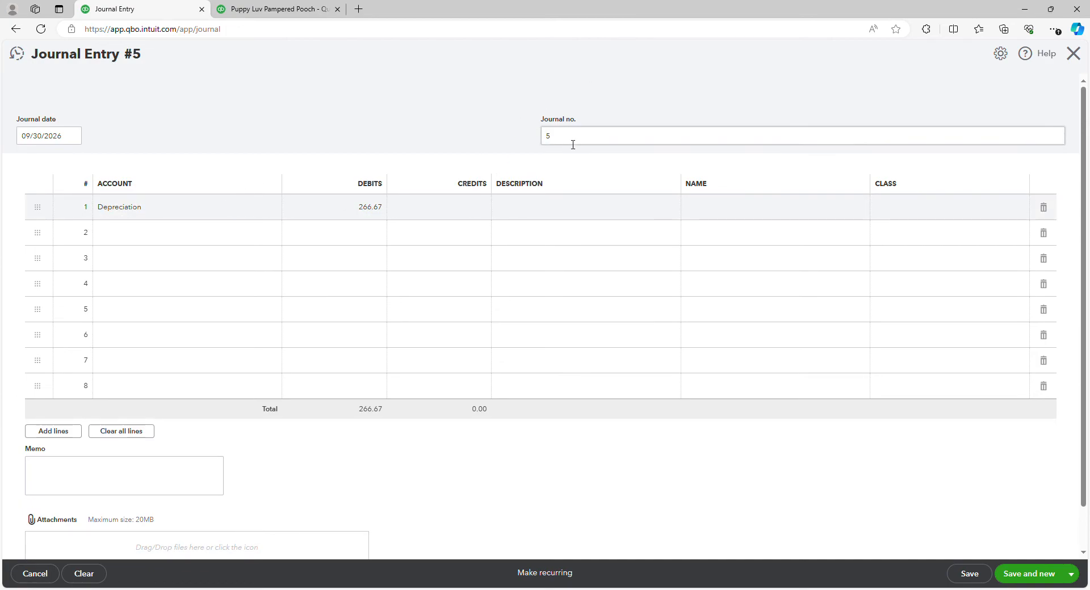
Step: Set the second line's account to Accumulated Depreciation
{"action": "left_click", "coordinate": [226, 234]}
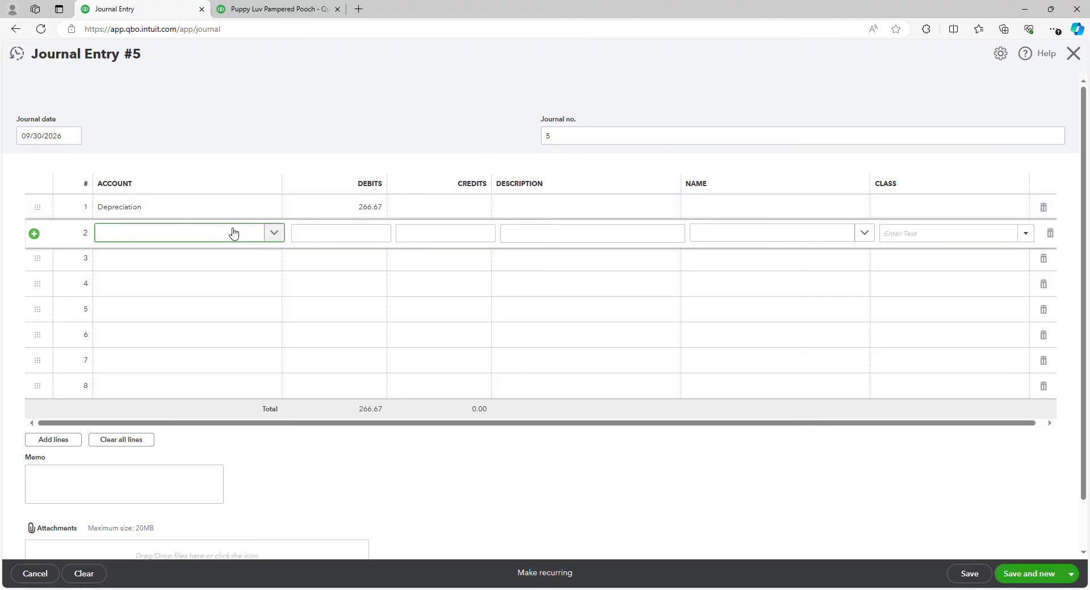
{"action": "type", "text": "accumulated"}
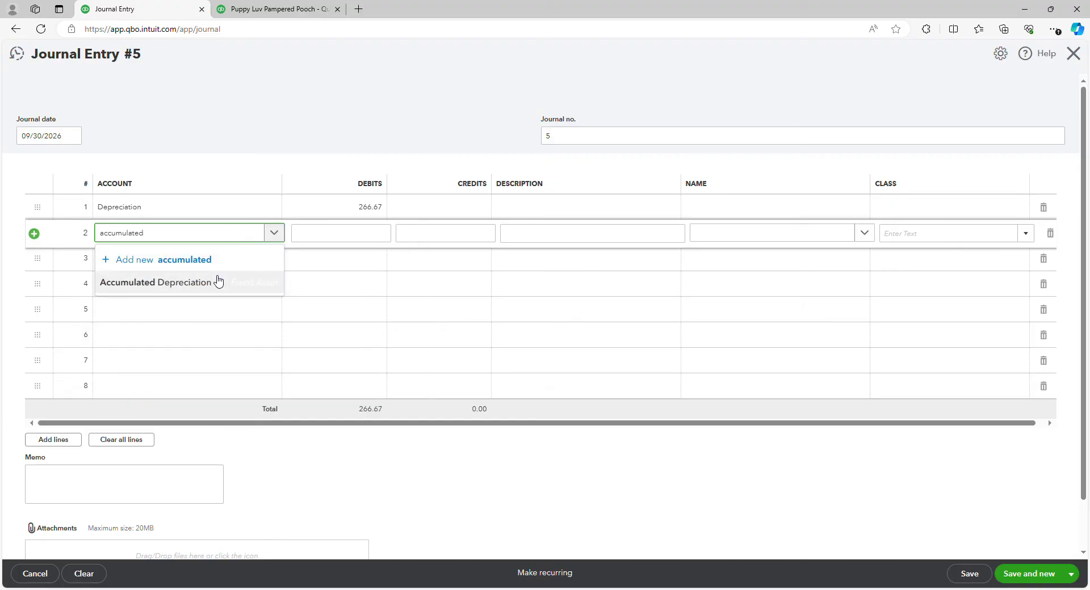
{"action": "left_click", "coordinate": [205, 288]}
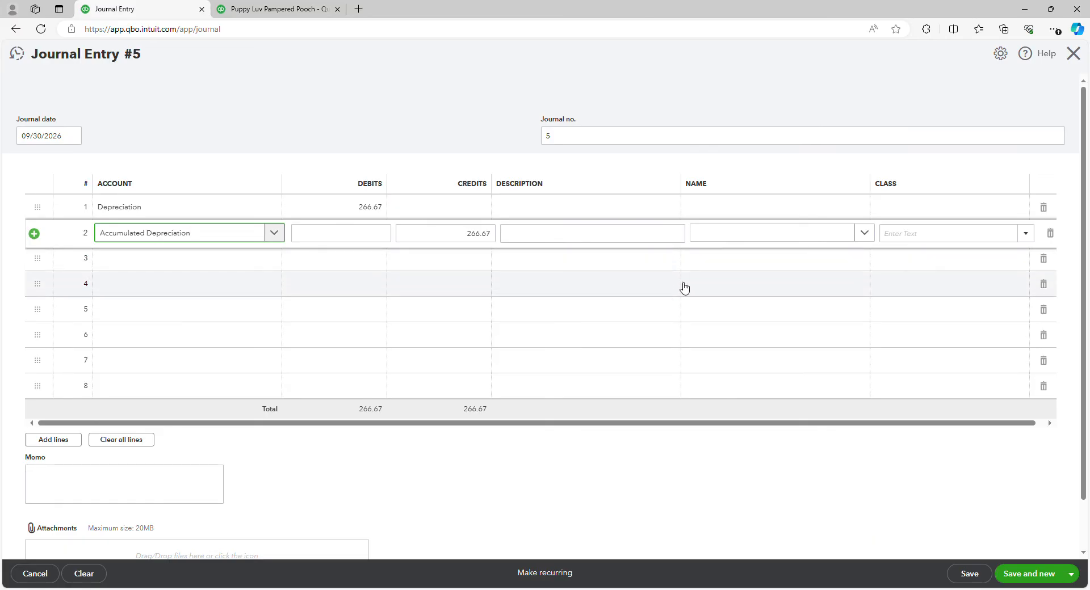
Step: Enter the description adjustment for depreciation on the first line and paste the same description into the second line
{"action": "left_click", "coordinate": [629, 209]}
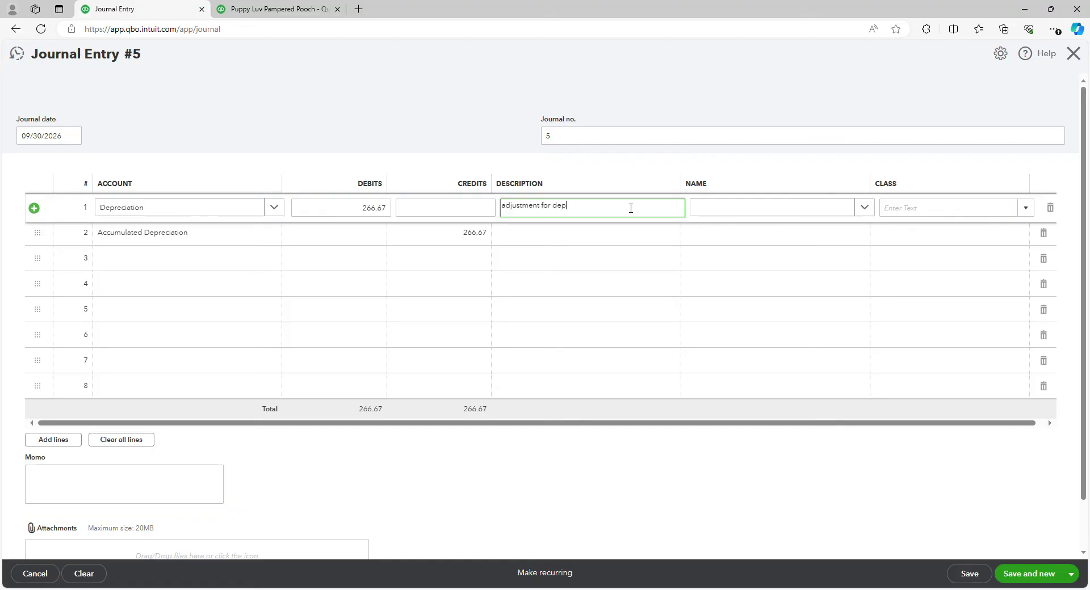
{"action": "type", "text": "iation"}
{"action": "left_click_drag", "start_coordinate": [630, 208], "coordinate": [500, 208]}
{"action": "key", "text": "ctrl+c"}
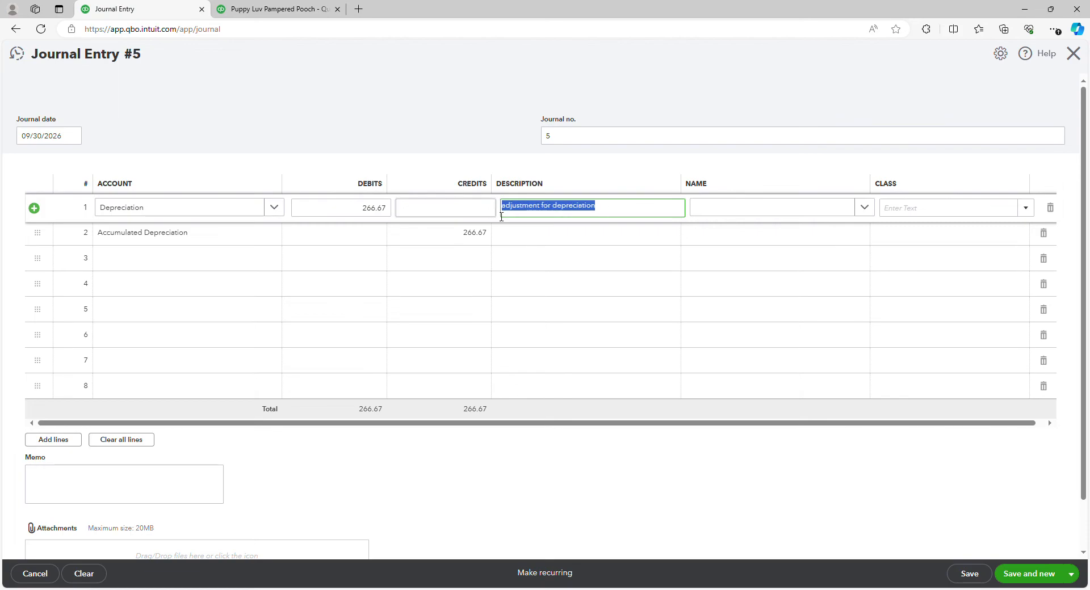
{"action": "left_click", "coordinate": [600, 235]}
{"action": "key", "text": "ctrl+v"}
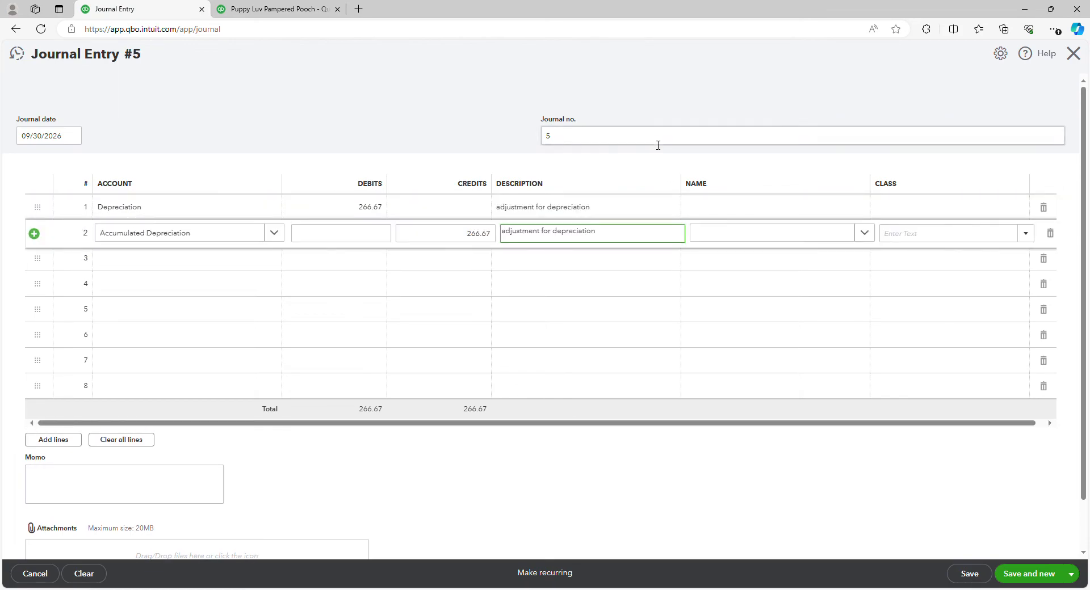
Step: Set the journal number to adj for depreciation
{"action": "double_click", "coordinate": [548, 142]}
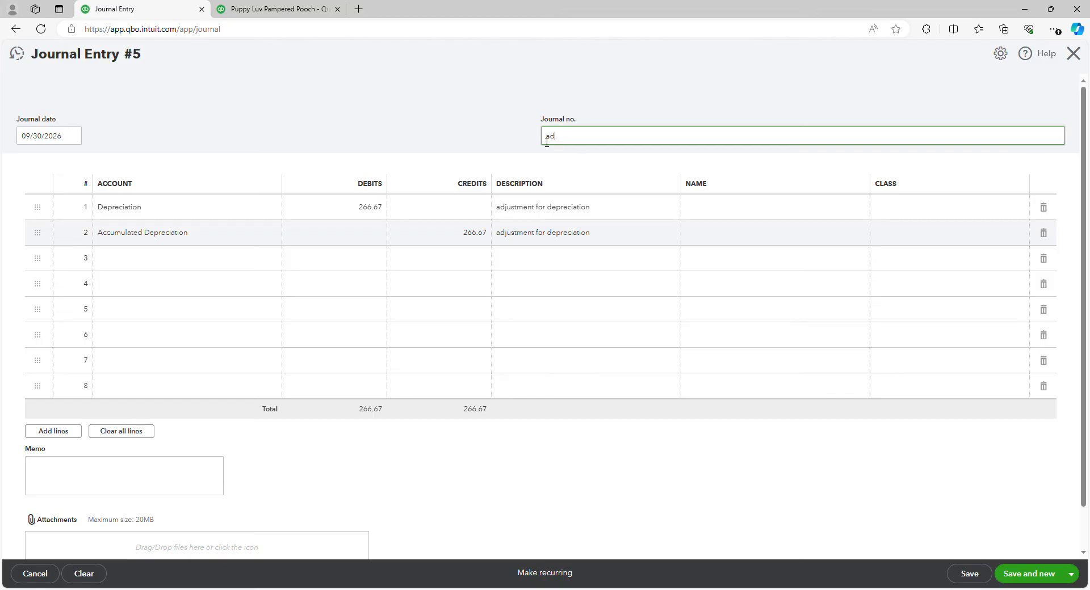
{"action": "type", "text": "adj for depreciation"}
{"action": "left_click", "coordinate": [512, 103]}
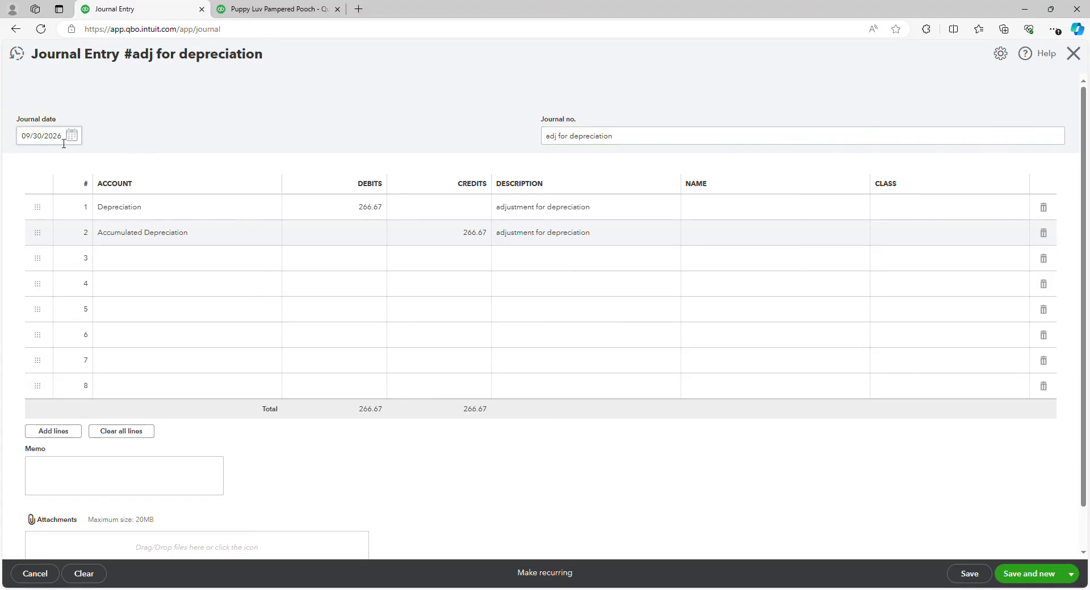
Step: Assign the class Kennel to both journal entry lines
{"action": "left_click", "coordinate": [934, 215]}
{"action": "left_click", "coordinate": [1026, 209]}
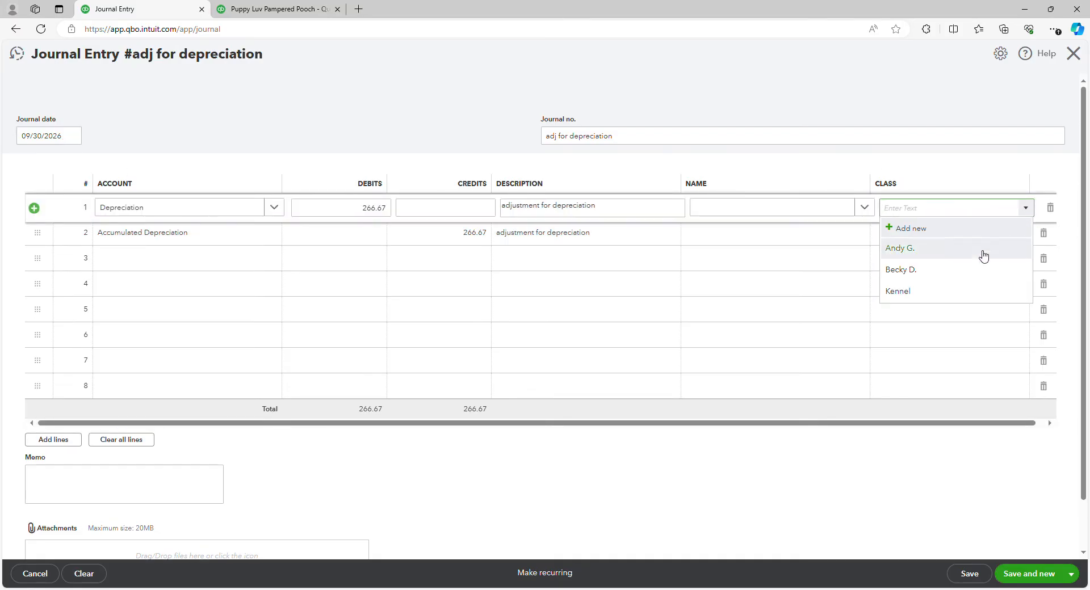
{"action": "left_click", "coordinate": [929, 294]}
{"action": "left_click", "coordinate": [956, 239]}
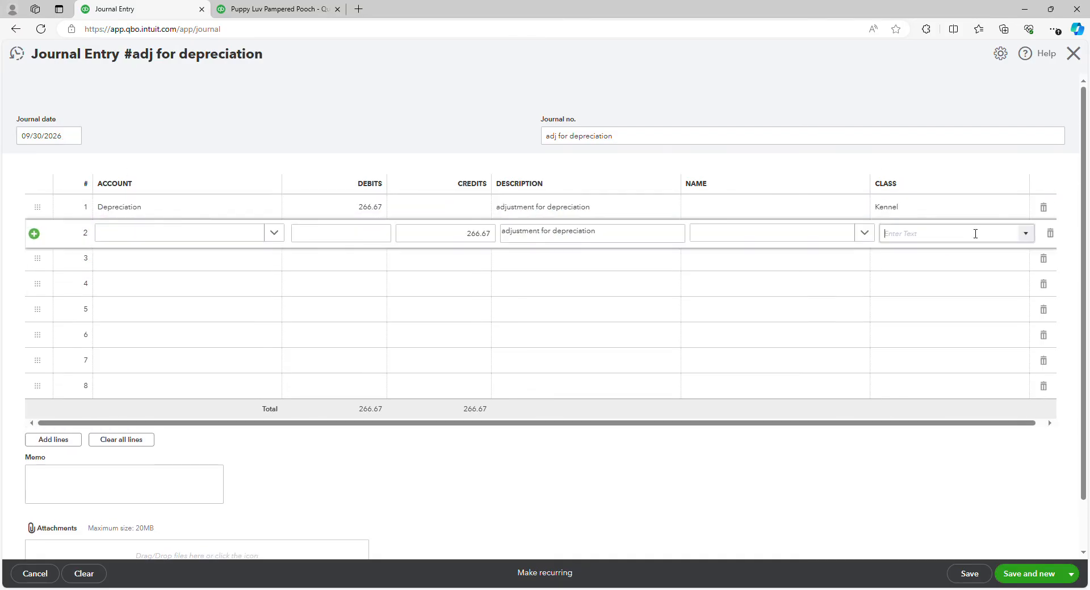
{"action": "left_click", "coordinate": [1026, 234]}
{"action": "left_click", "coordinate": [915, 322]}
{"action": "left_click", "coordinate": [599, 470]}
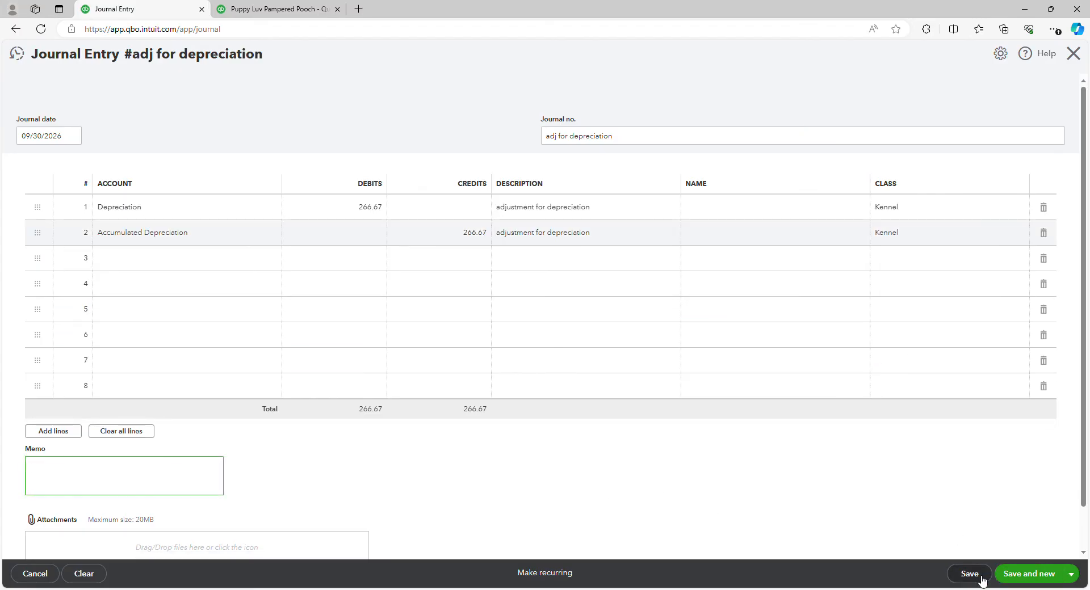
Step: Save the journal entry
{"action": "left_click", "coordinate": [1077, 574]}
{"action": "left_click", "coordinate": [1078, 573]}
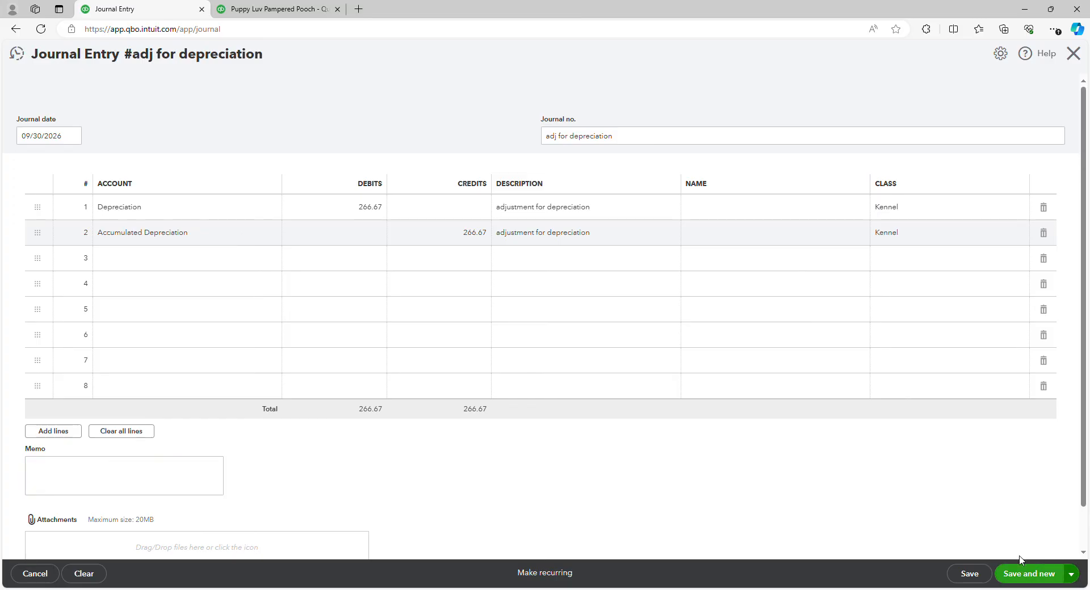
{"action": "left_click", "coordinate": [970, 574]}
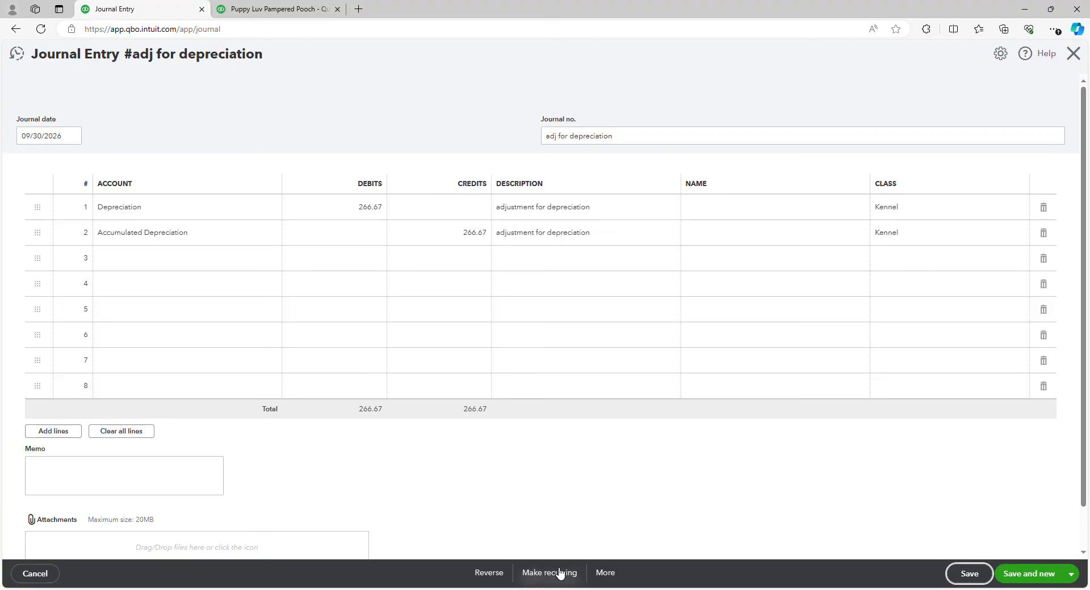
Step: Make the entry recurring and name the template adj for depreciation
{"action": "left_click", "coordinate": [560, 574]}
{"action": "left_click", "coordinate": [70, 119]}
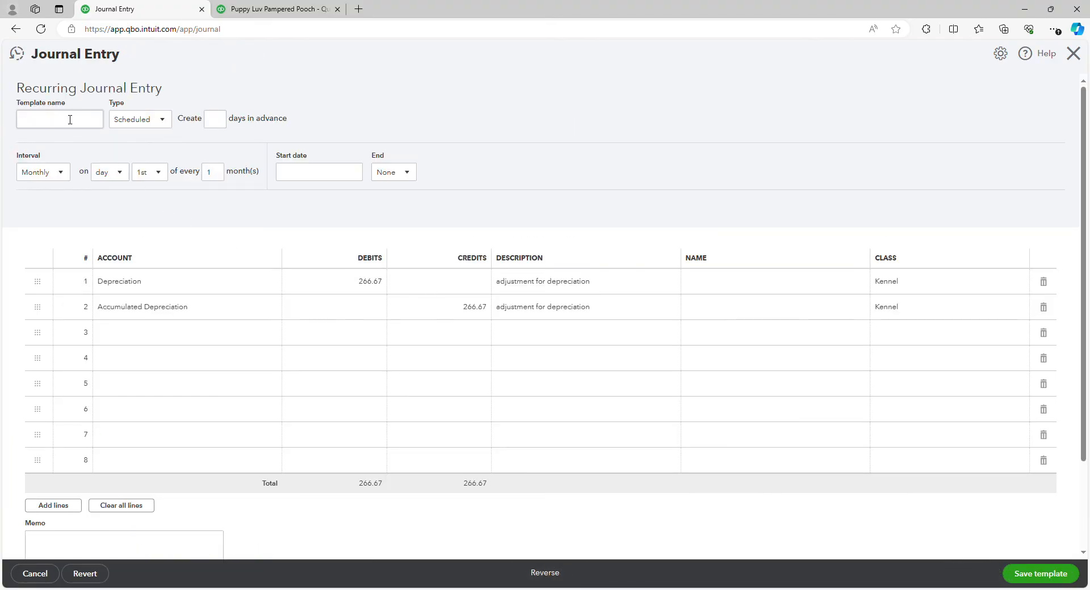
{"action": "left_click", "coordinate": [72, 121]}
{"action": "type", "text": "adj for depreciation"}
Step: Set the recurring start date to 10/31/2026 and end it after 59 occurrences
{"action": "left_click", "coordinate": [337, 175]}
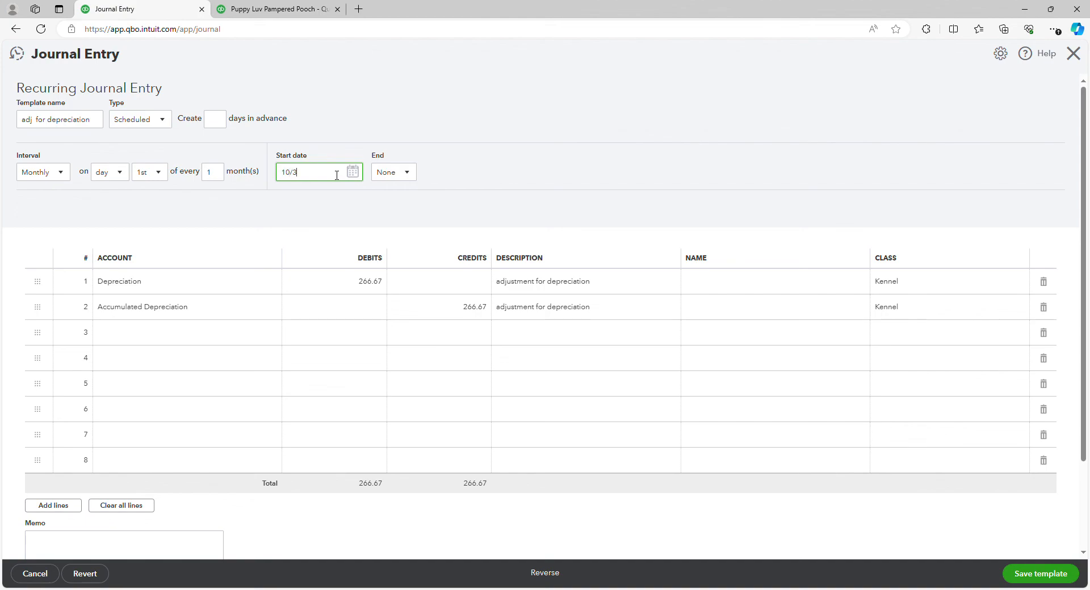
{"action": "left_click", "coordinate": [523, 162]}
{"action": "left_click", "coordinate": [413, 177]}
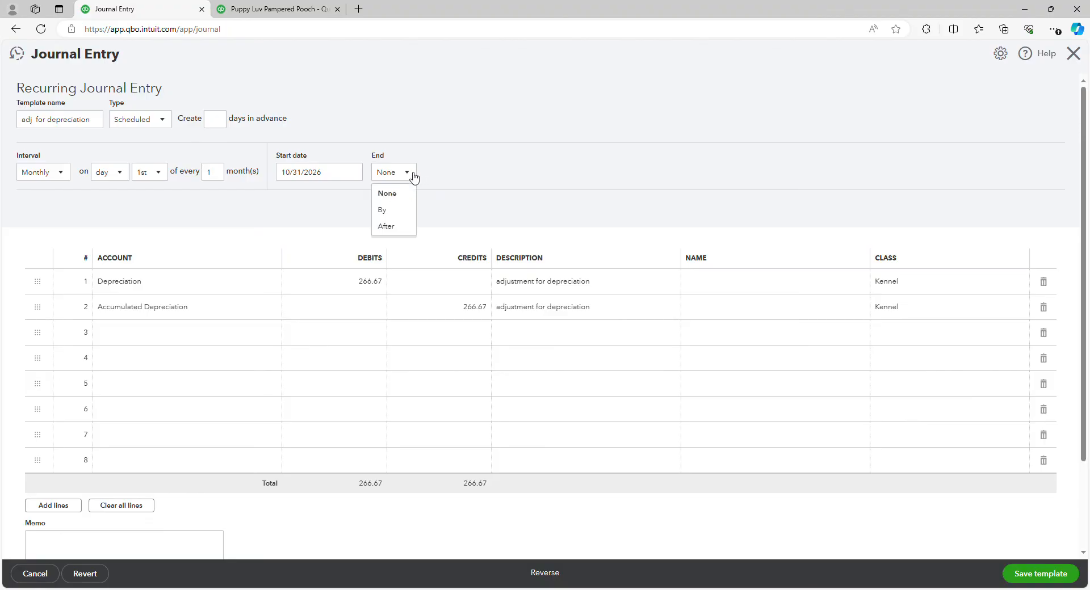
{"action": "left_click", "coordinate": [407, 230]}
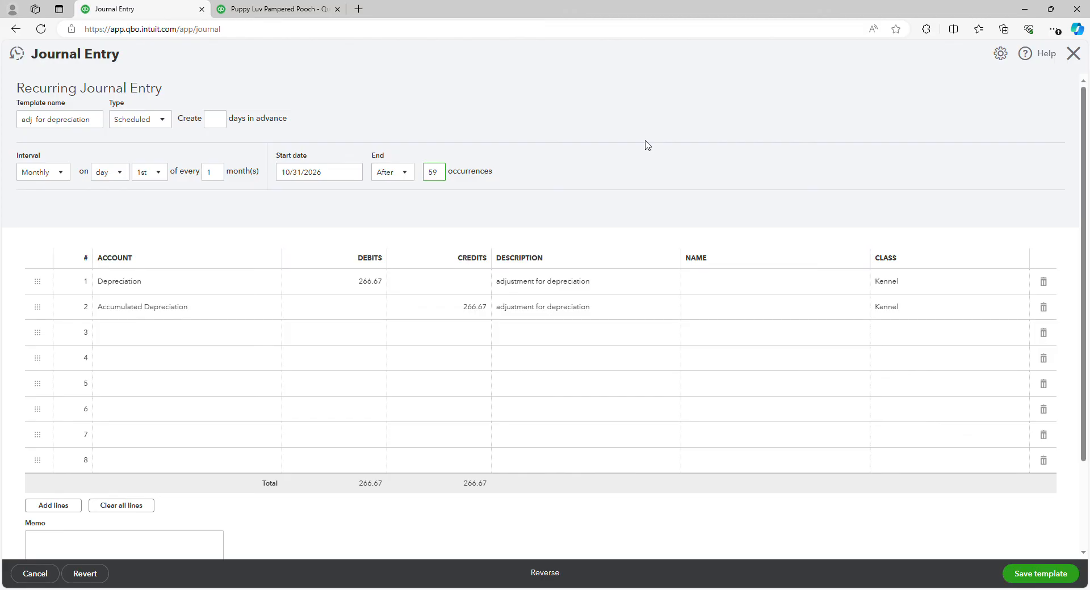
{"action": "left_click", "coordinate": [656, 111]}
Step: Schedule the monthly recurrence on the last day of the month
{"action": "left_click", "coordinate": [154, 174]}
{"action": "scroll", "coordinate": [153, 346], "scroll_direction": "down", "scroll_amount": 3}
{"action": "scroll", "coordinate": [154, 344], "scroll_direction": "down", "scroll_amount": 5}
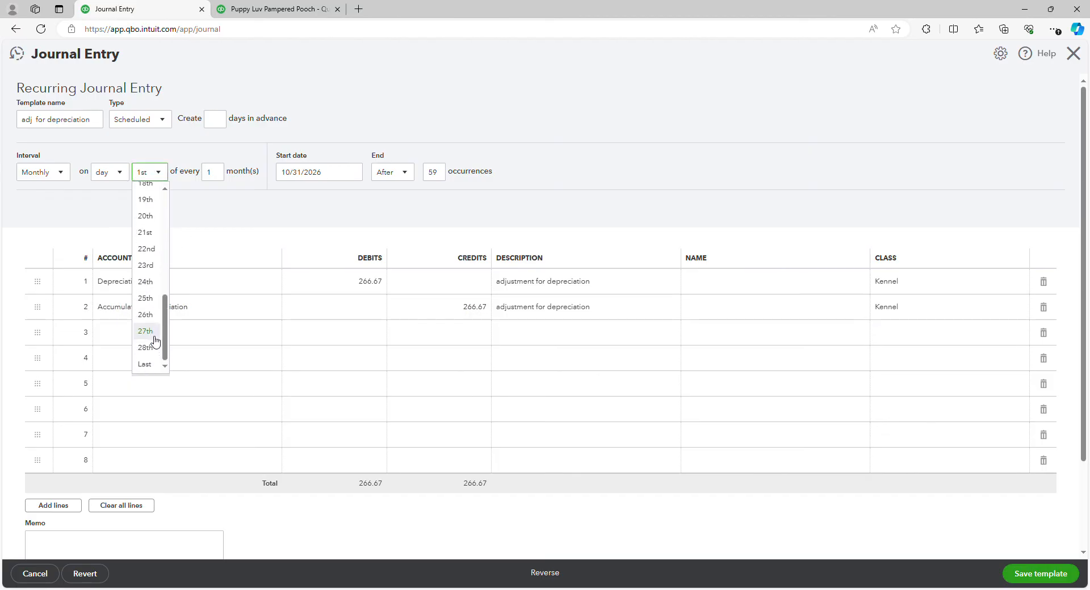
{"action": "left_click", "coordinate": [148, 366]}
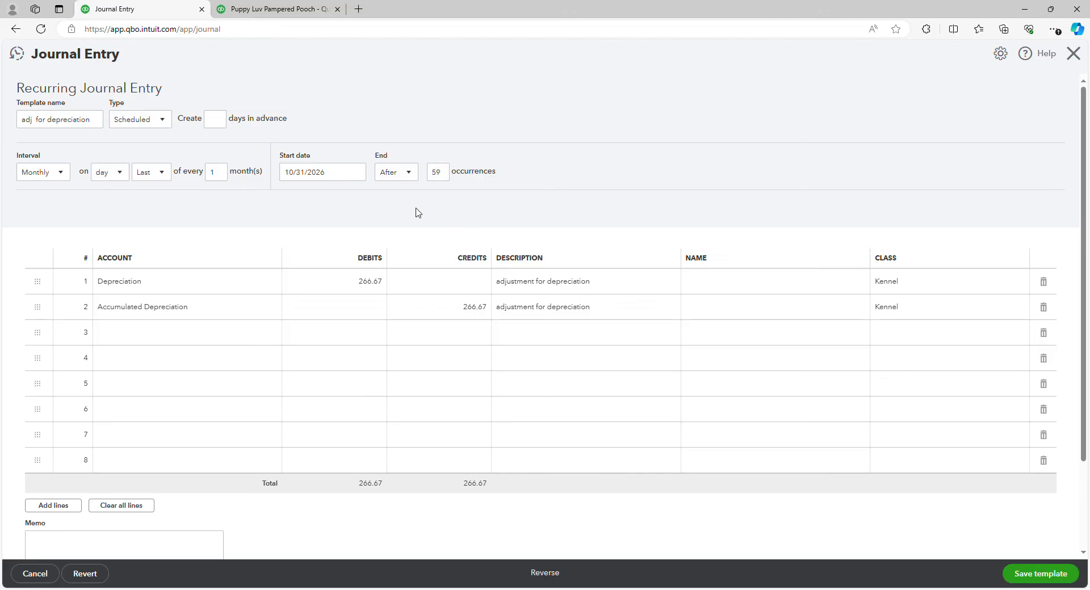
Step: Save the recurring journal entry template as a Scheduled type
{"action": "left_click", "coordinate": [164, 120]}
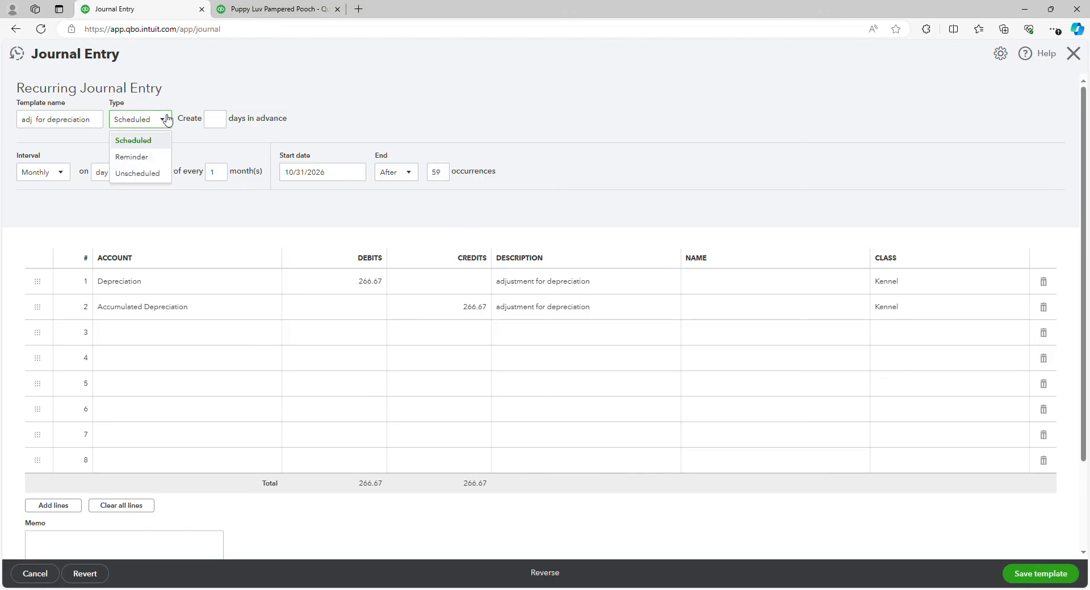
{"action": "left_click", "coordinate": [166, 120]}
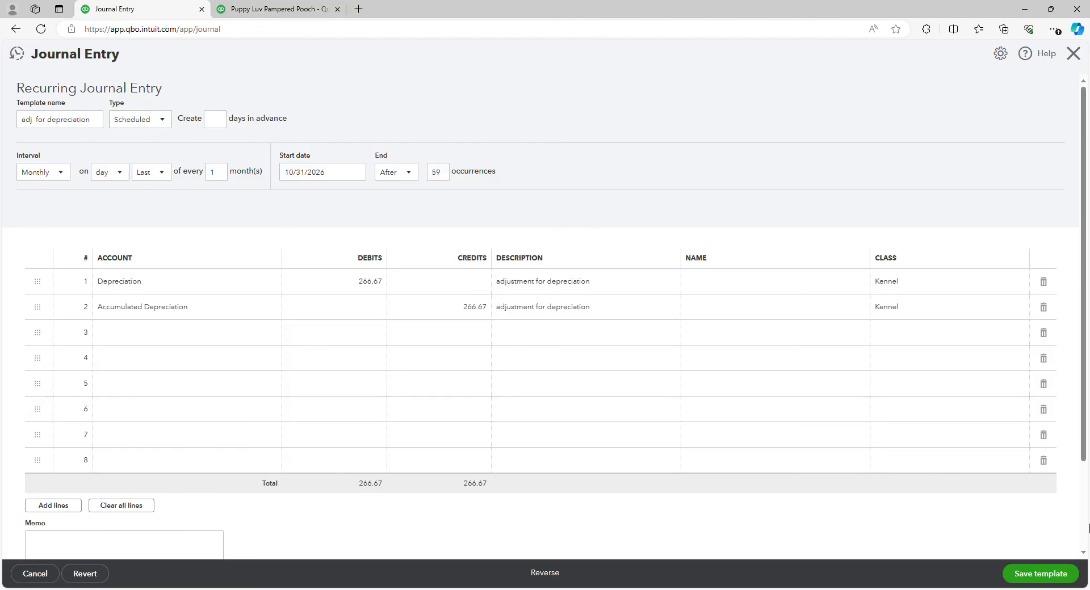
{"action": "left_click", "coordinate": [1051, 582]}
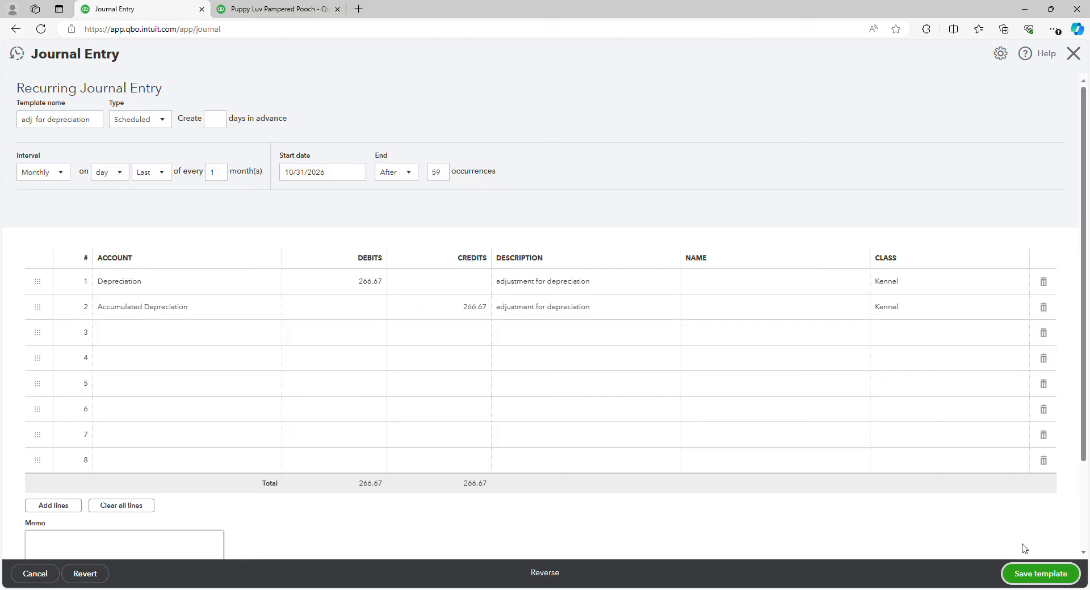
{"action": "left_click", "coordinate": [1047, 574]}
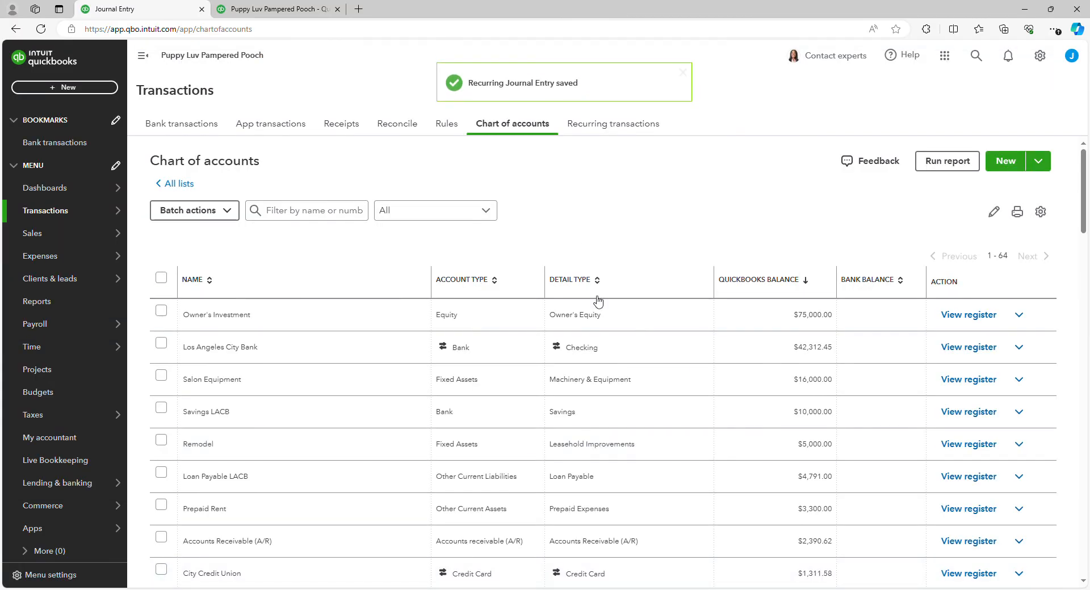